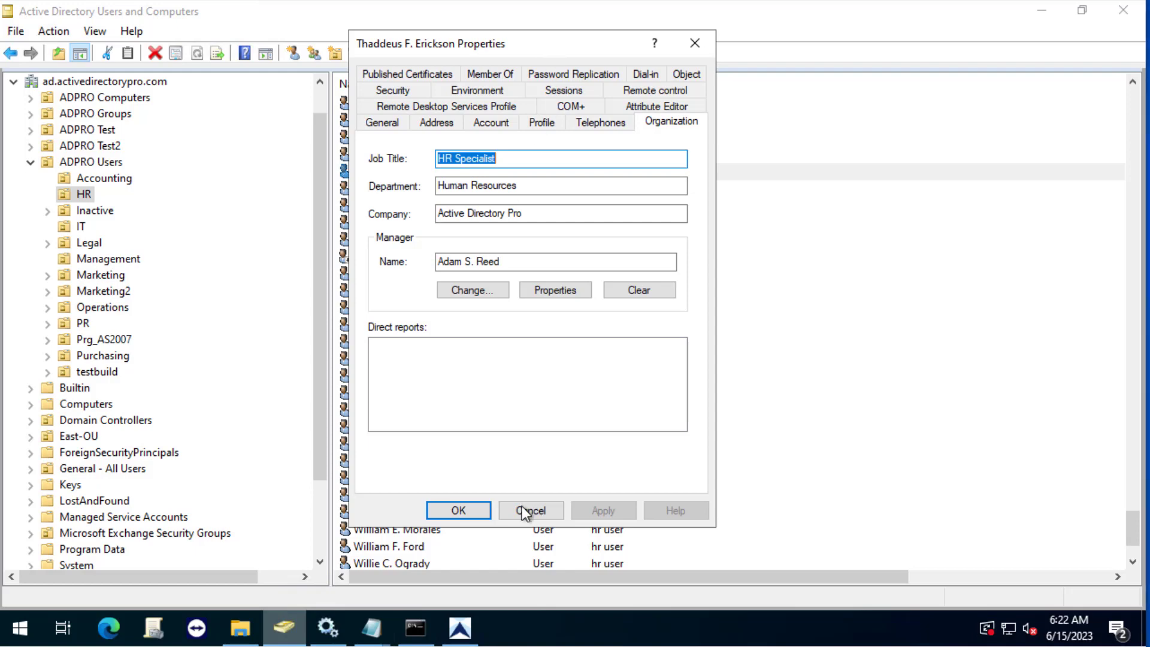
# Close the first user's properties, then check another HR user's Organization tab manager and cancel.
pyautogui.click(522, 509)
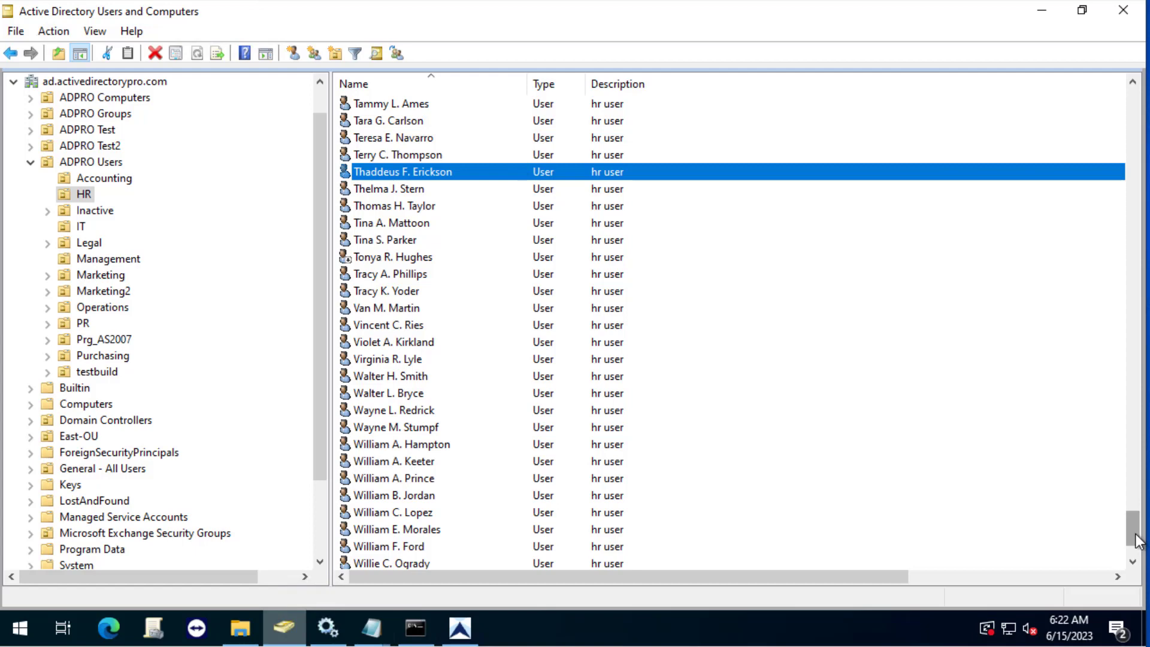
pyautogui.moveTo(1138, 541); pyautogui.dragTo(1120, 90)
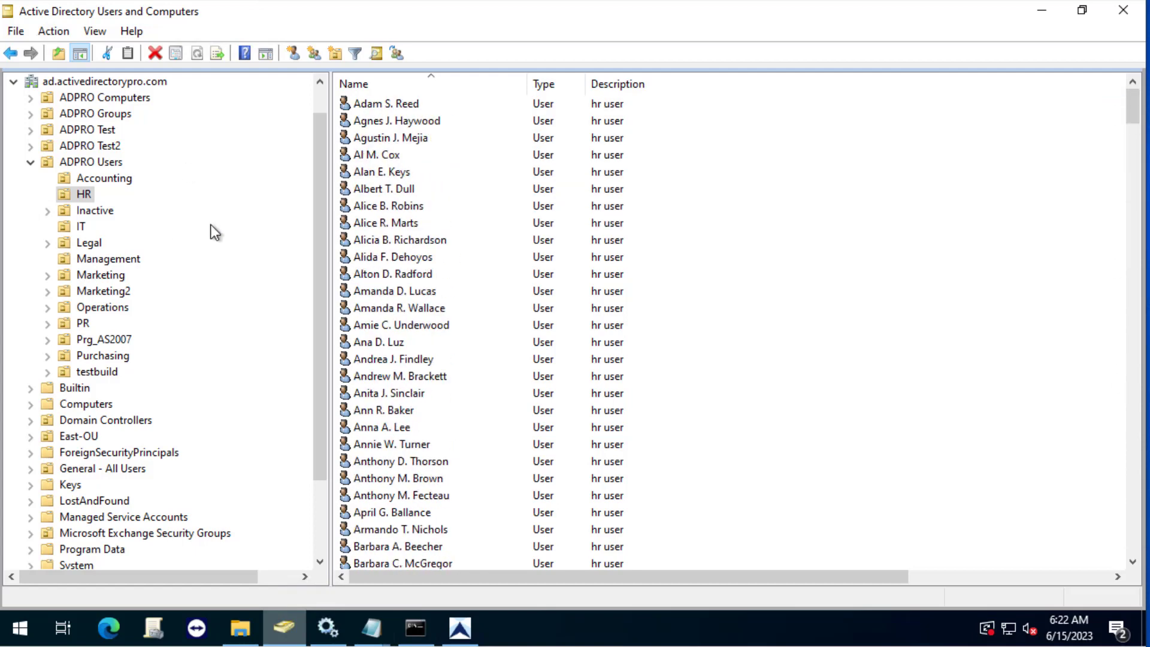
pyautogui.doubleClick(383, 207)
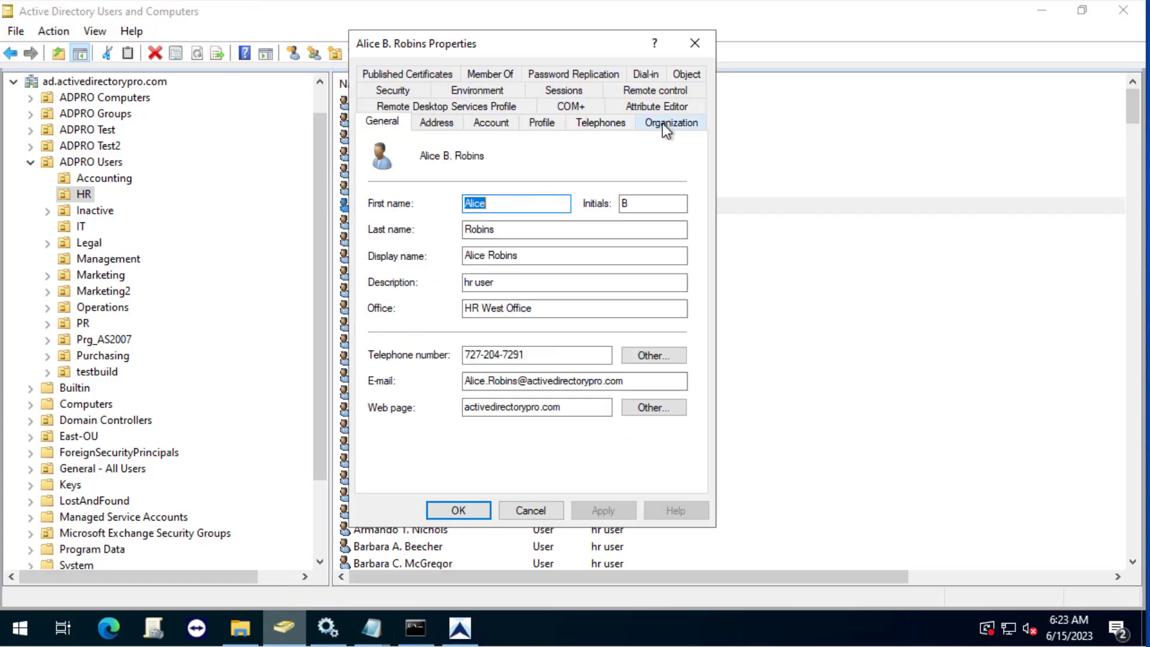
pyautogui.click(664, 124)
pyautogui.moveTo(521, 261); pyautogui.dragTo(392, 289)
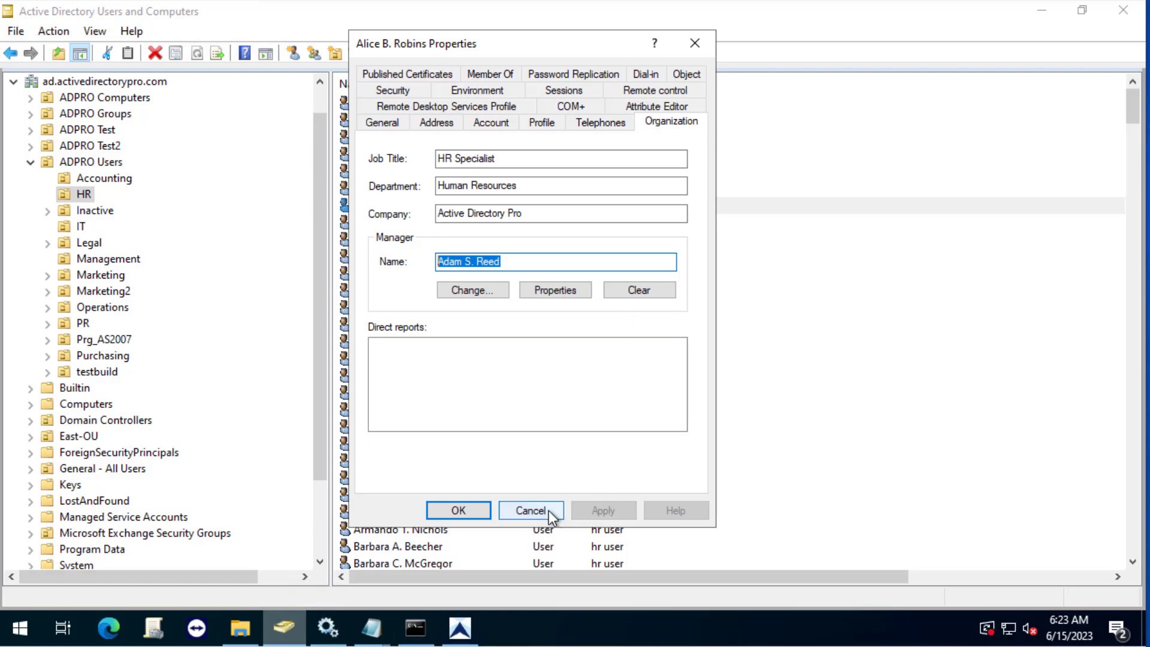
pyautogui.click(530, 510)
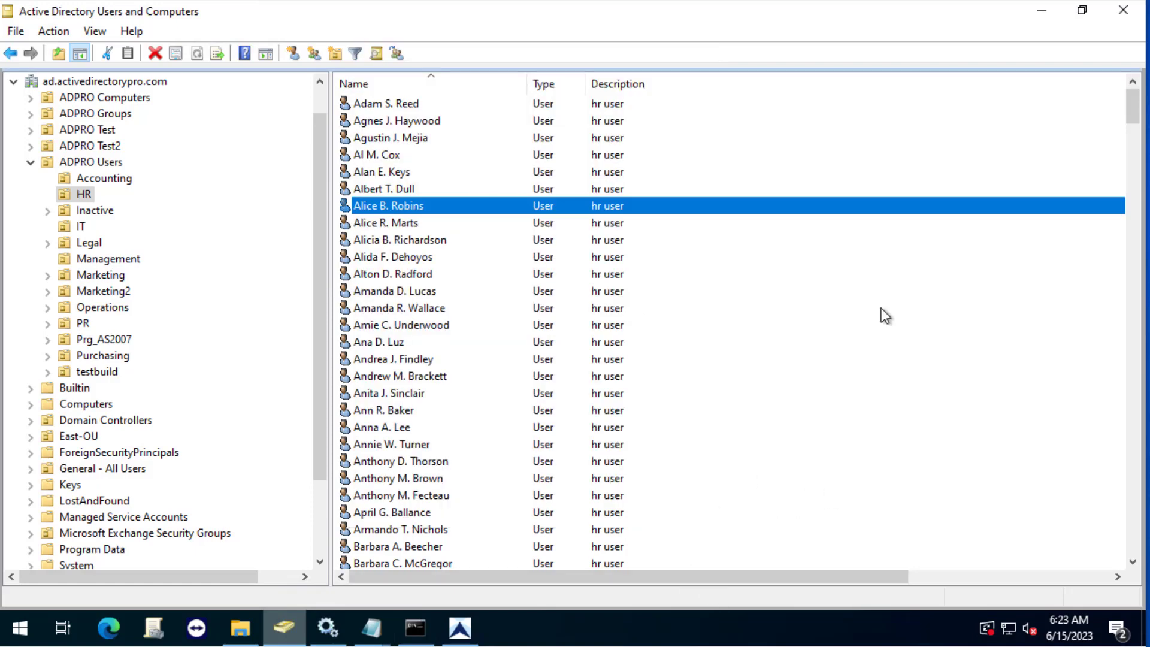
# In the Toolkit, run Export Users limited to the HR OU under ADPRO Users.
pyautogui.click(473, 629)
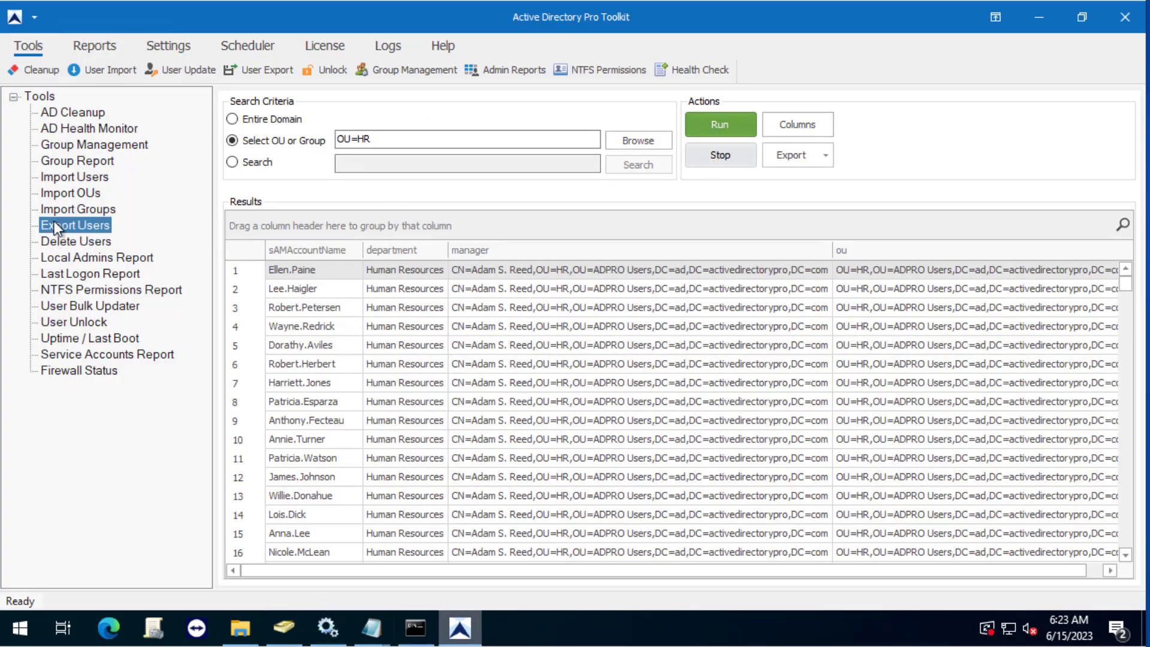
pyautogui.click(60, 204)
pyautogui.click(78, 227)
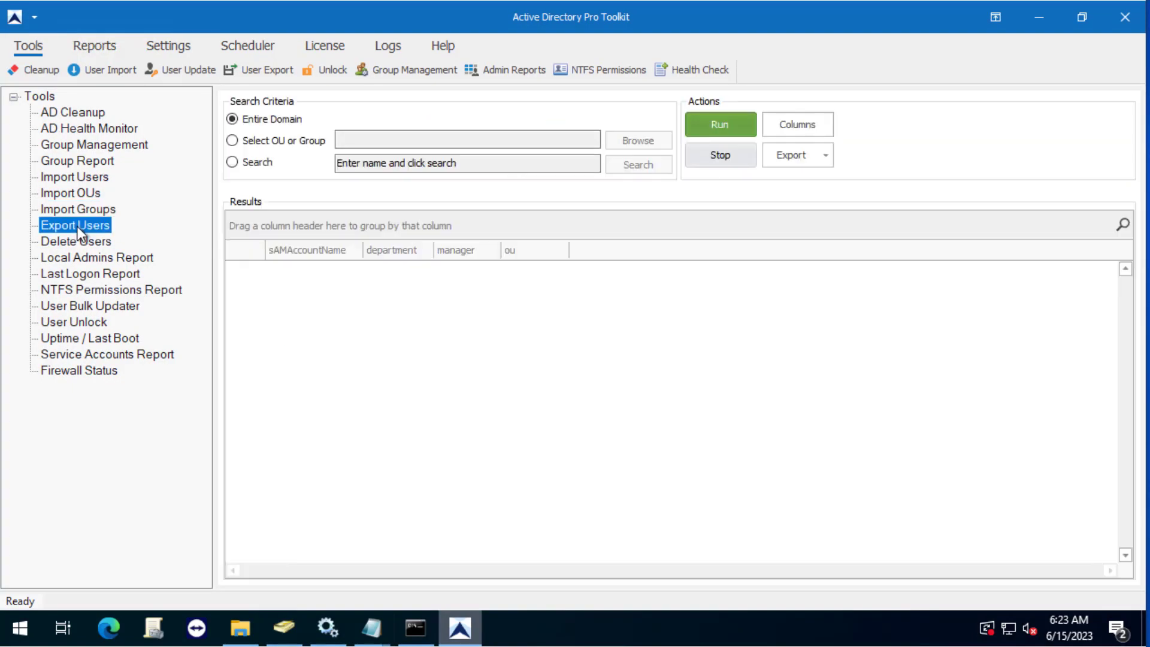
pyautogui.click(261, 141)
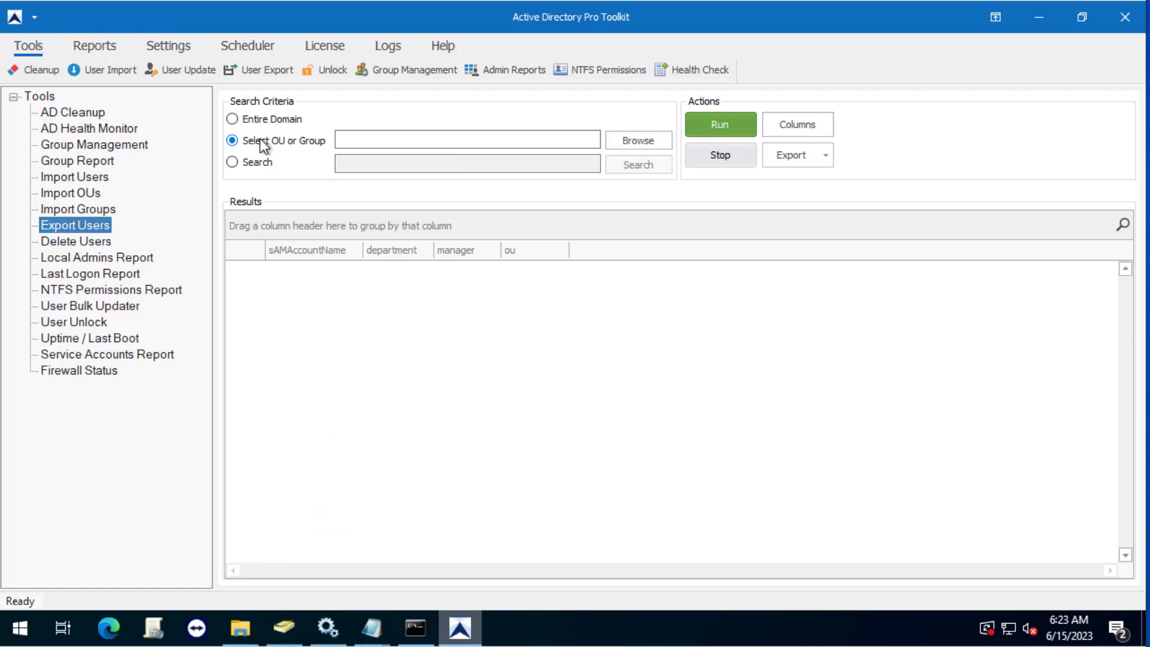
pyautogui.click(642, 139)
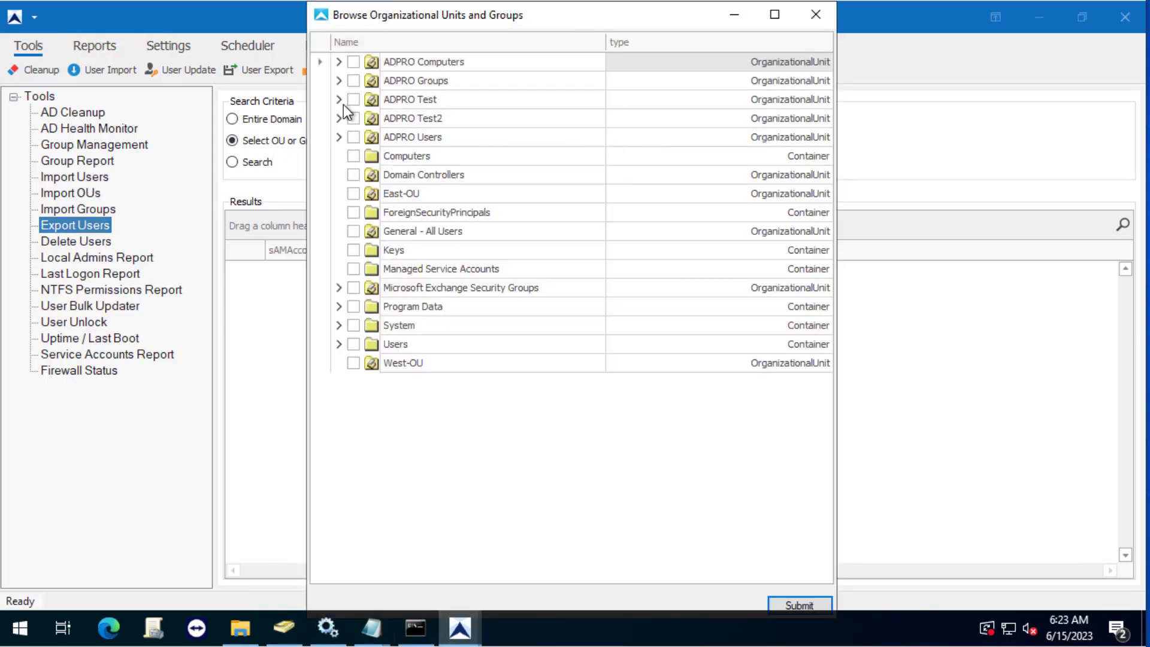
pyautogui.click(338, 137)
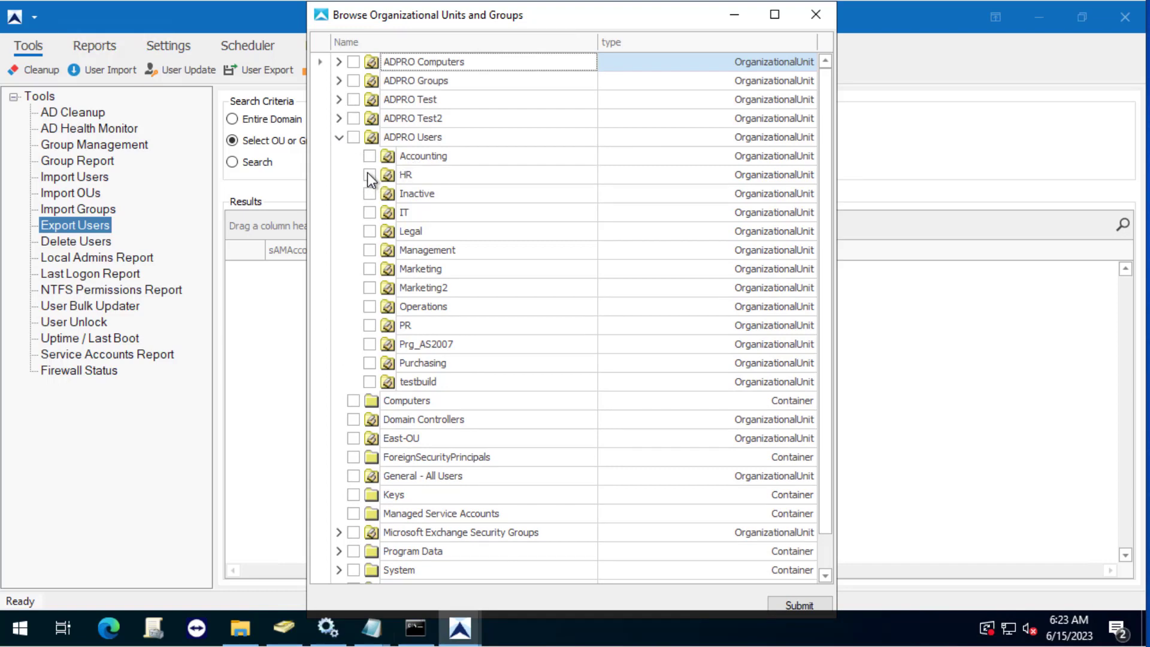
pyautogui.click(787, 599)
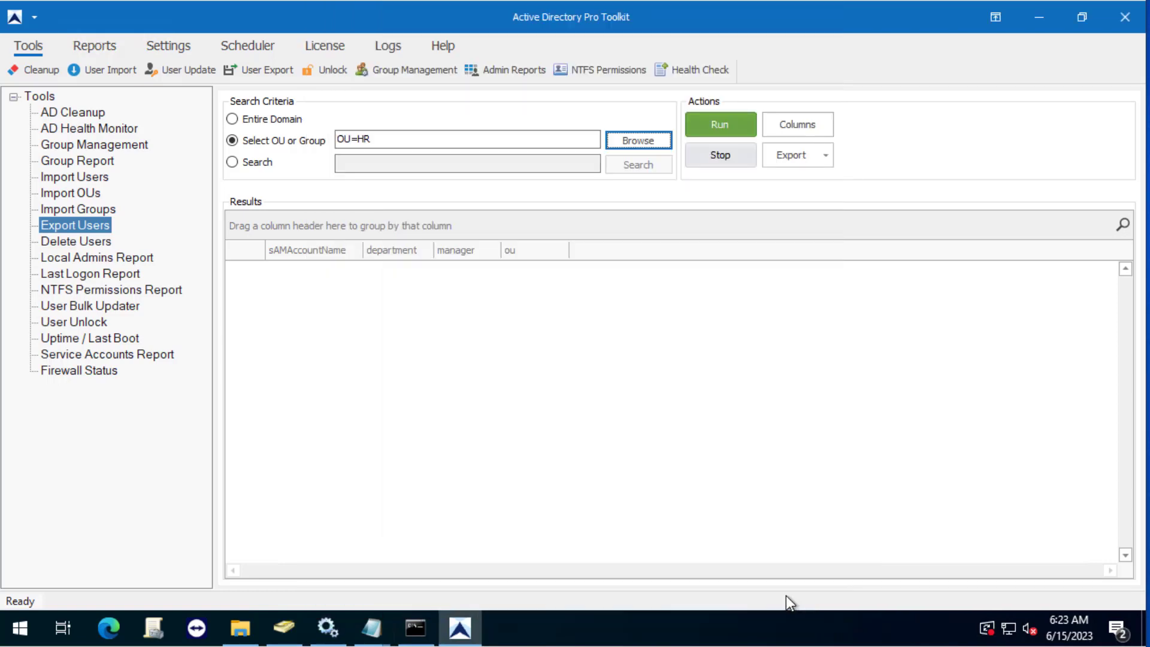
pyautogui.click(715, 128)
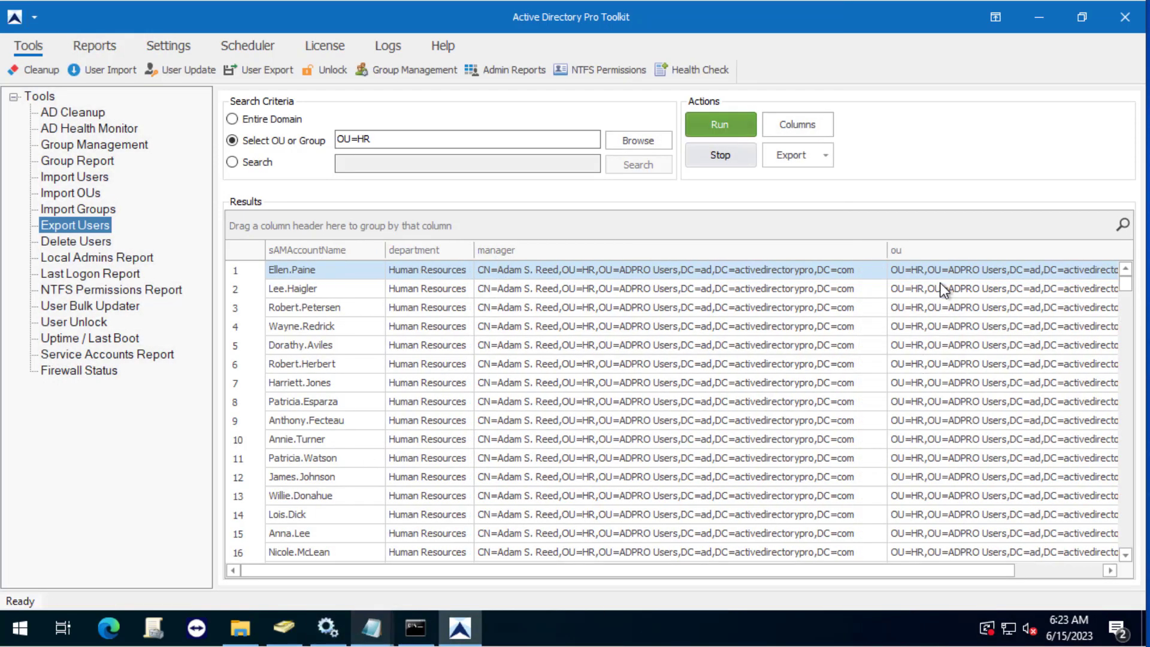
# Export the HR results to CSV as HR_managers on the desktop, then open User Bulk Updater.
pyautogui.click(820, 156)
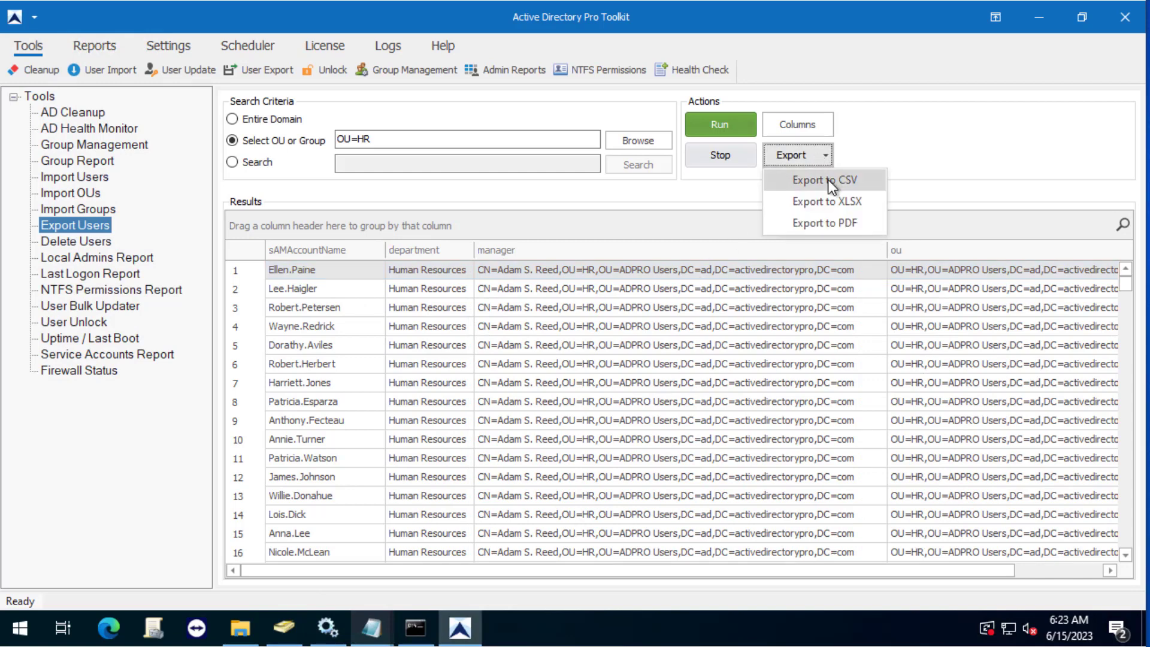
pyautogui.click(827, 180)
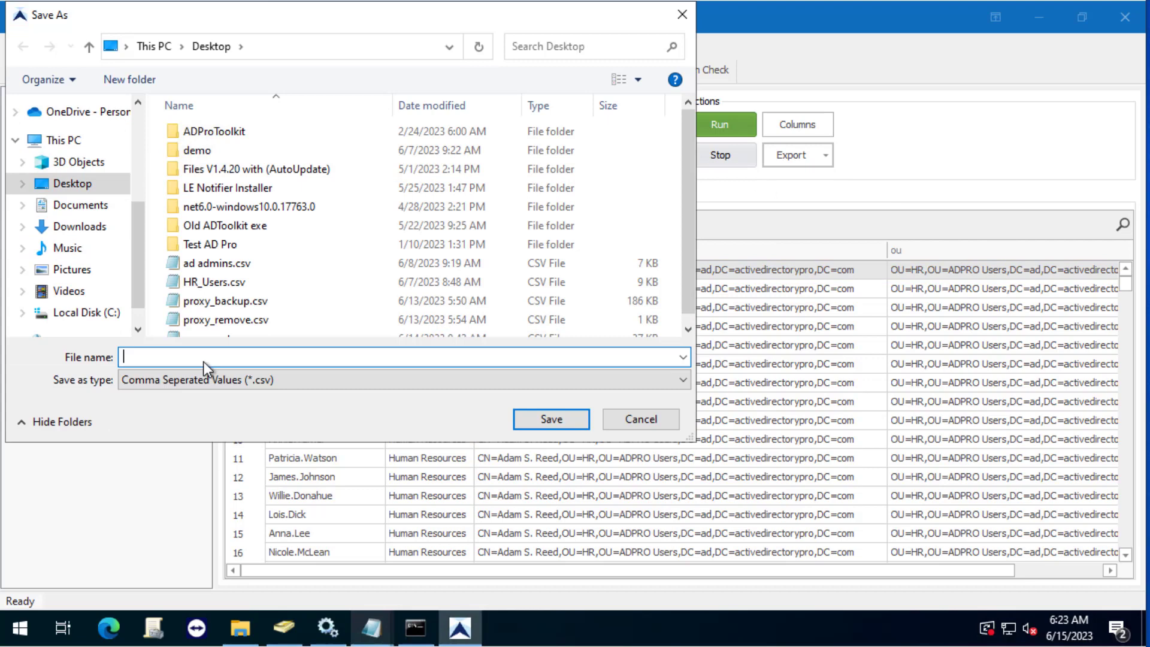
pyautogui.write('HR')
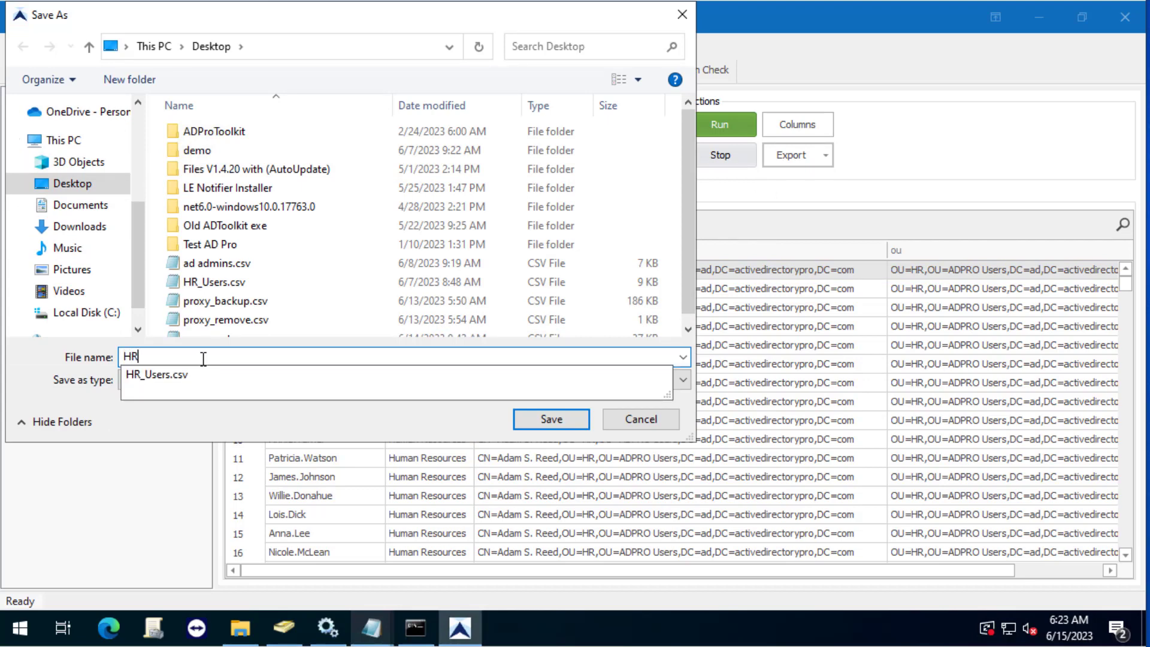
pyautogui.write('_managers')
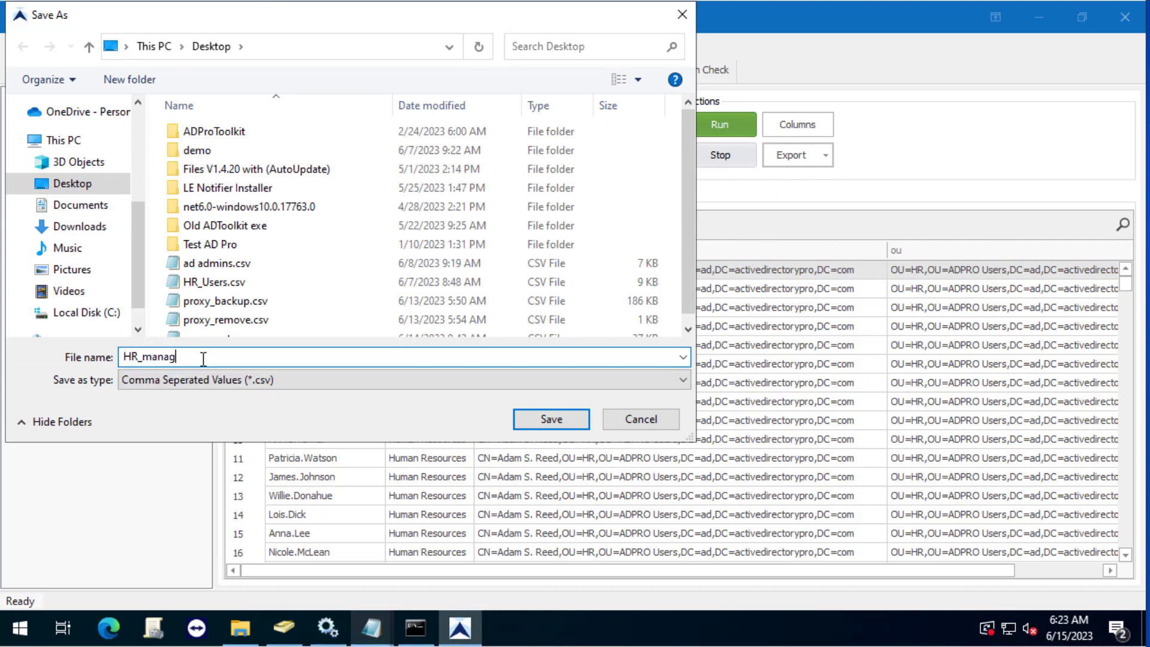
pyautogui.click(551, 420)
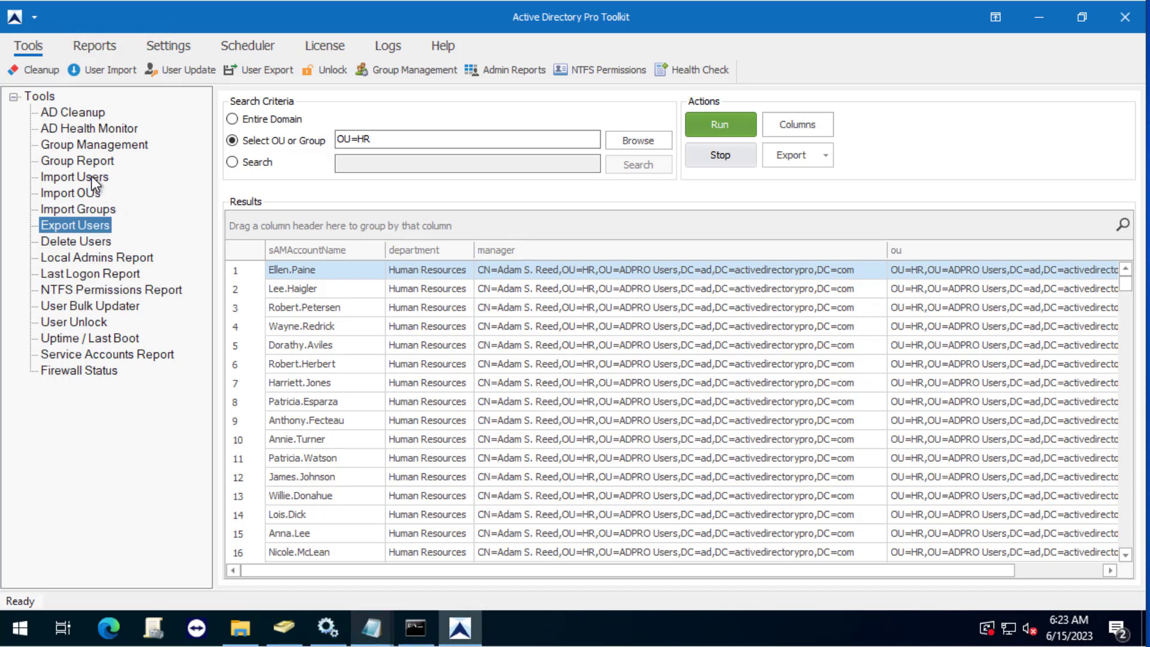
pyautogui.click(71, 308)
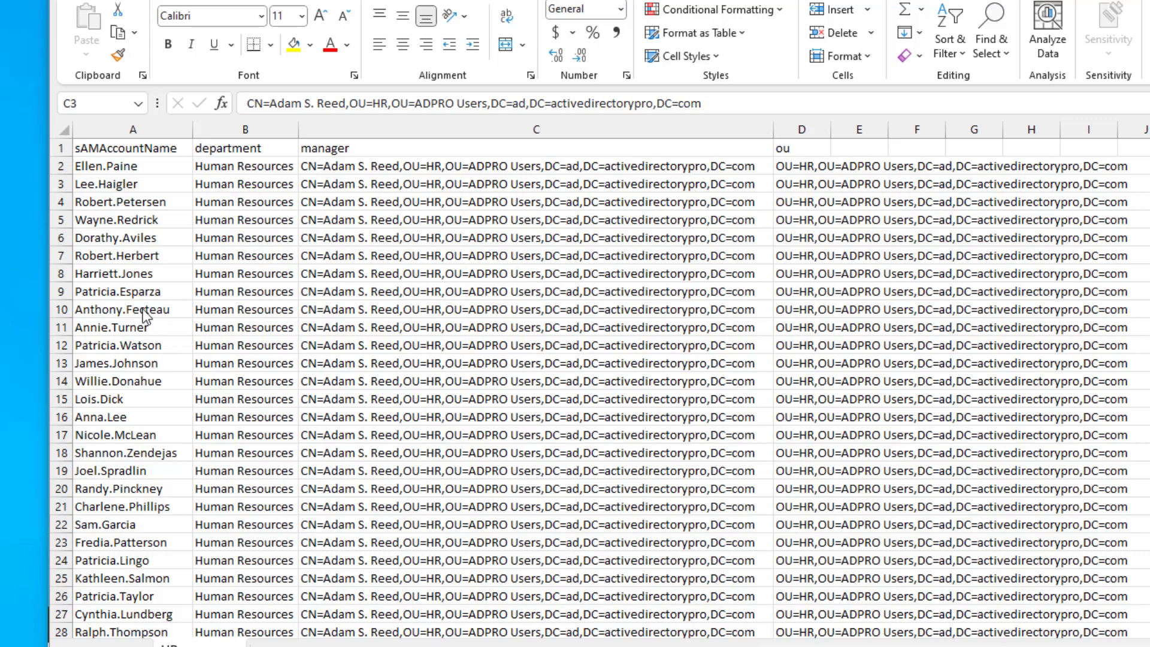
# Delete the department and ou columns from the CSV sheet.
pyautogui.click(216, 130)
pyautogui.rightClick(217, 131)
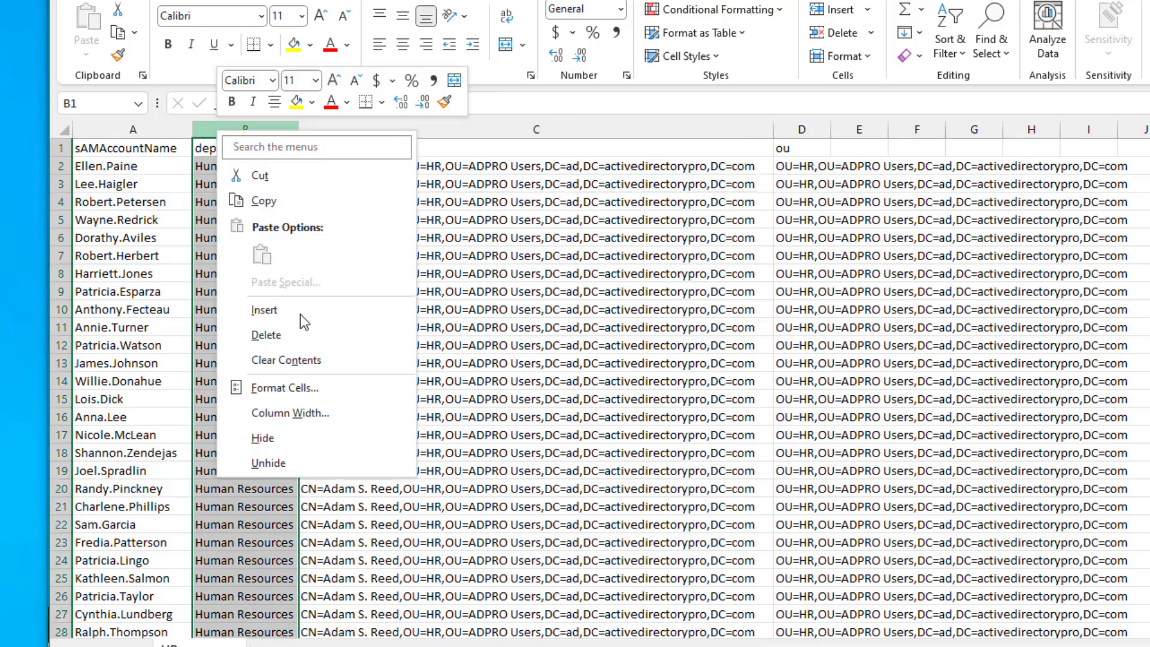
pyautogui.click(291, 333)
pyautogui.click(696, 129)
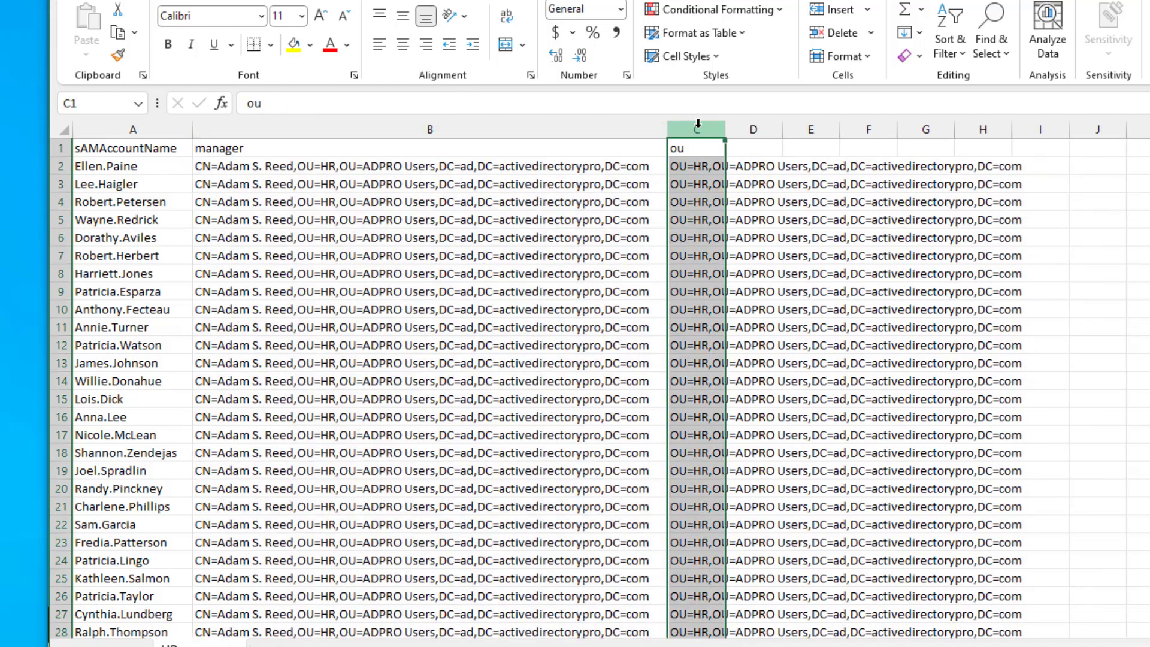
pyautogui.rightClick(698, 130)
pyautogui.click(785, 333)
# Enter the new manager's username in B2 and fill it down to row 363.
pyautogui.click(570, 236)
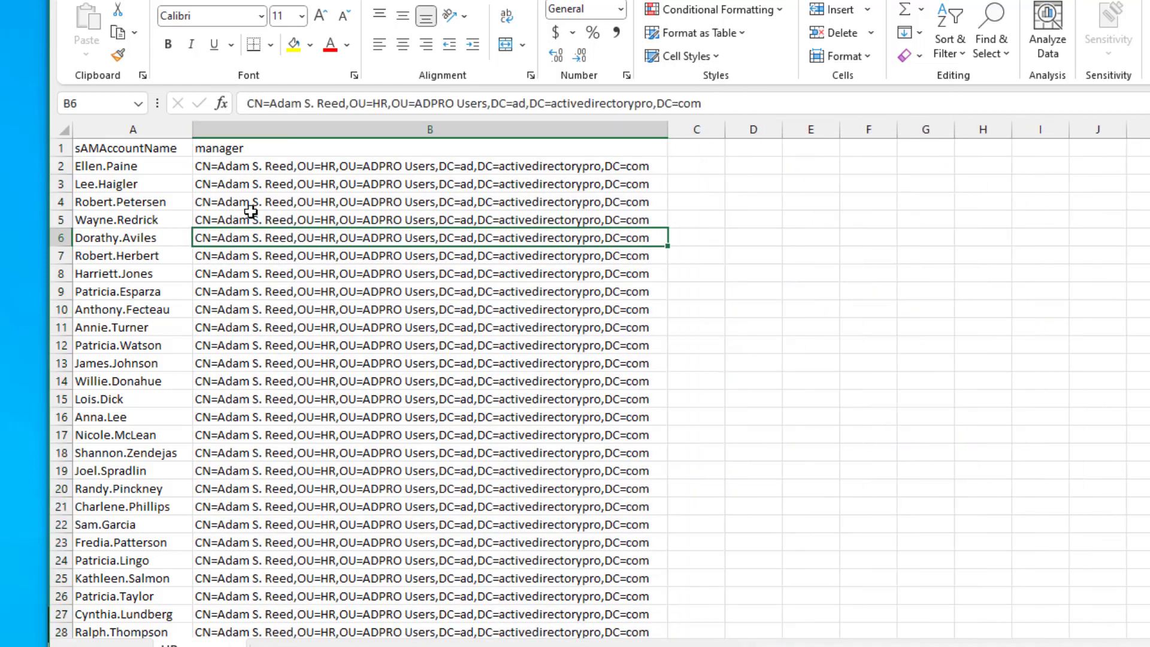
pyautogui.click(371, 168)
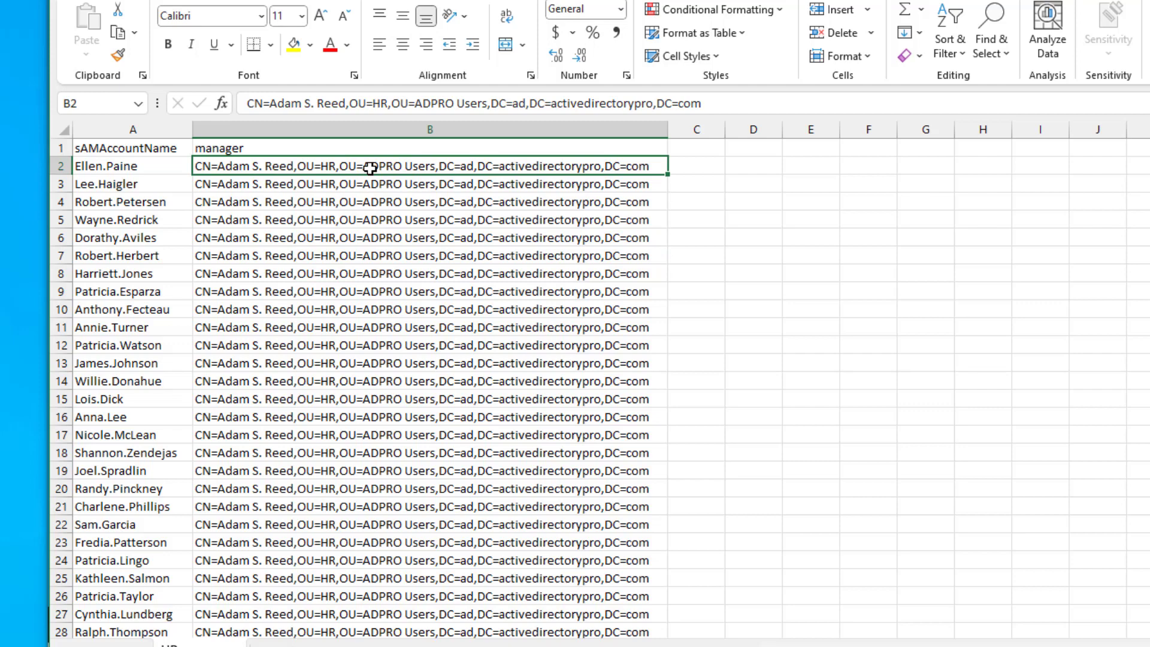
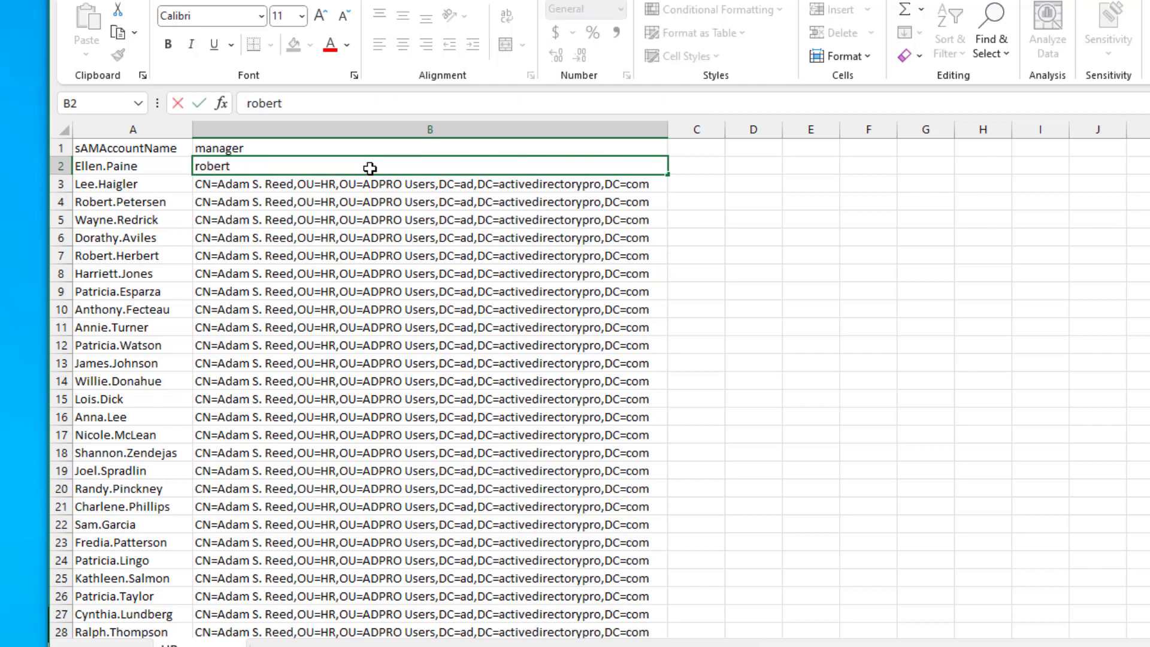
pyautogui.click(371, 223)
pyautogui.click(262, 167)
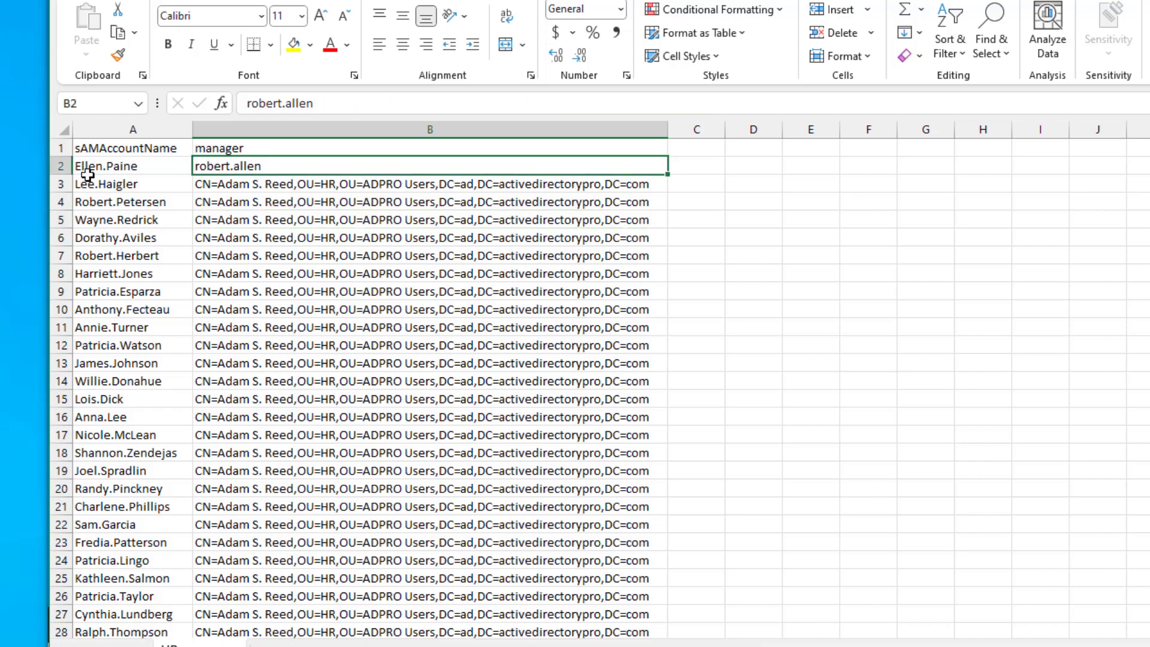
pyautogui.moveTo(670, 173); pyautogui.dragTo(462, 607)
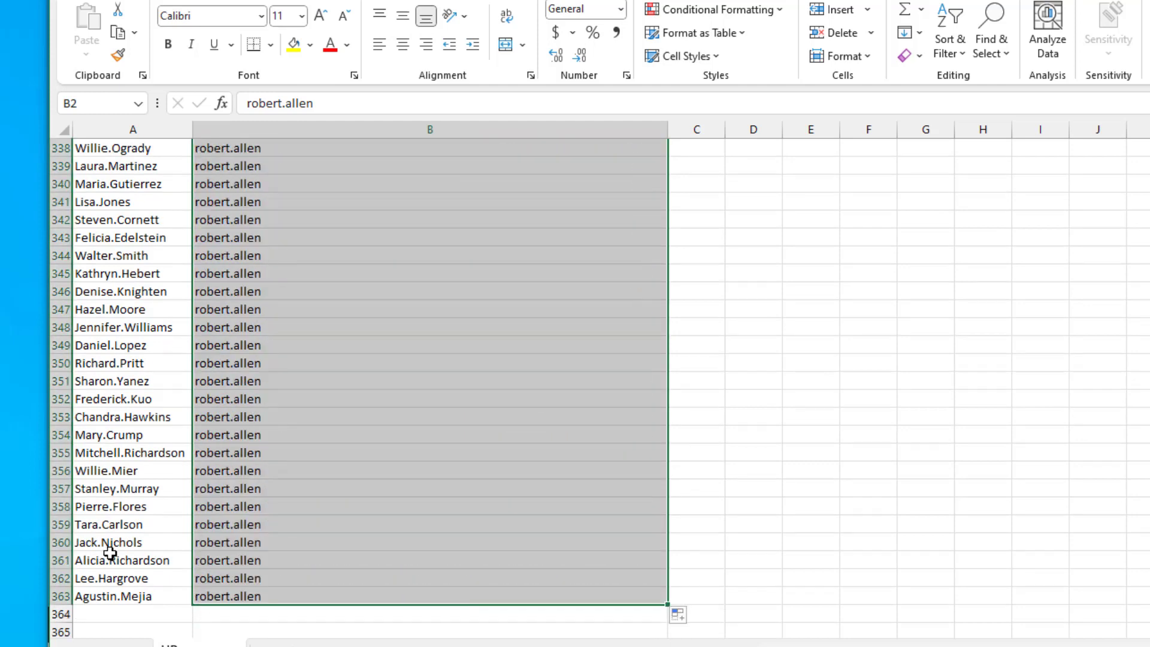
pyautogui.click(494, 537)
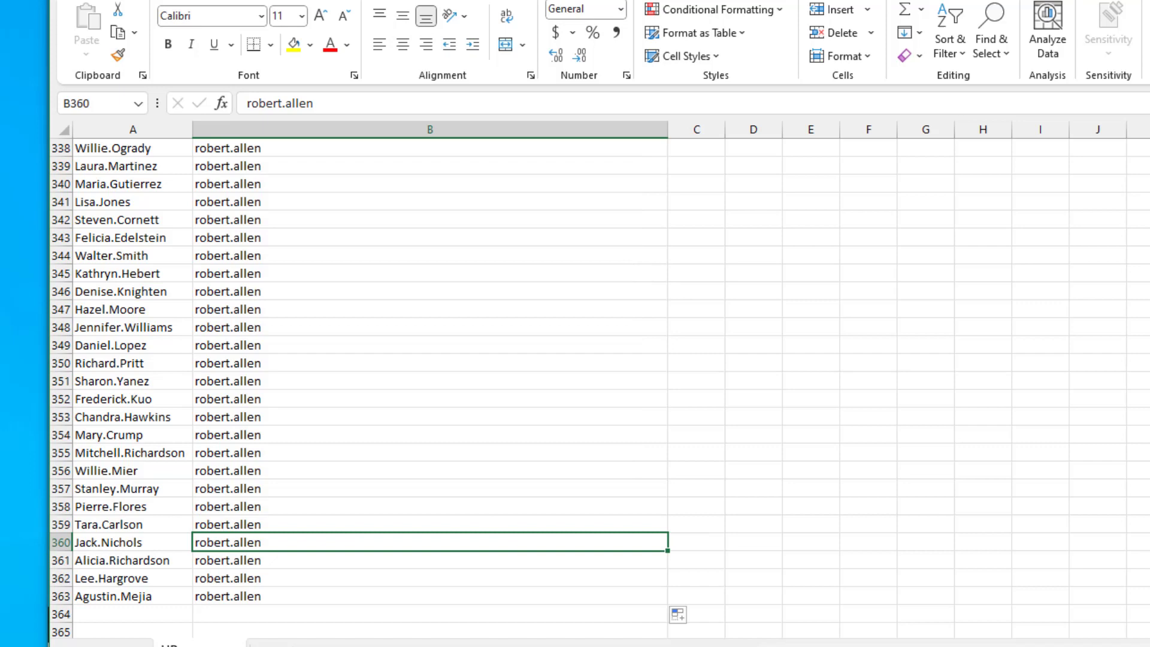
pyautogui.click(290, 416)
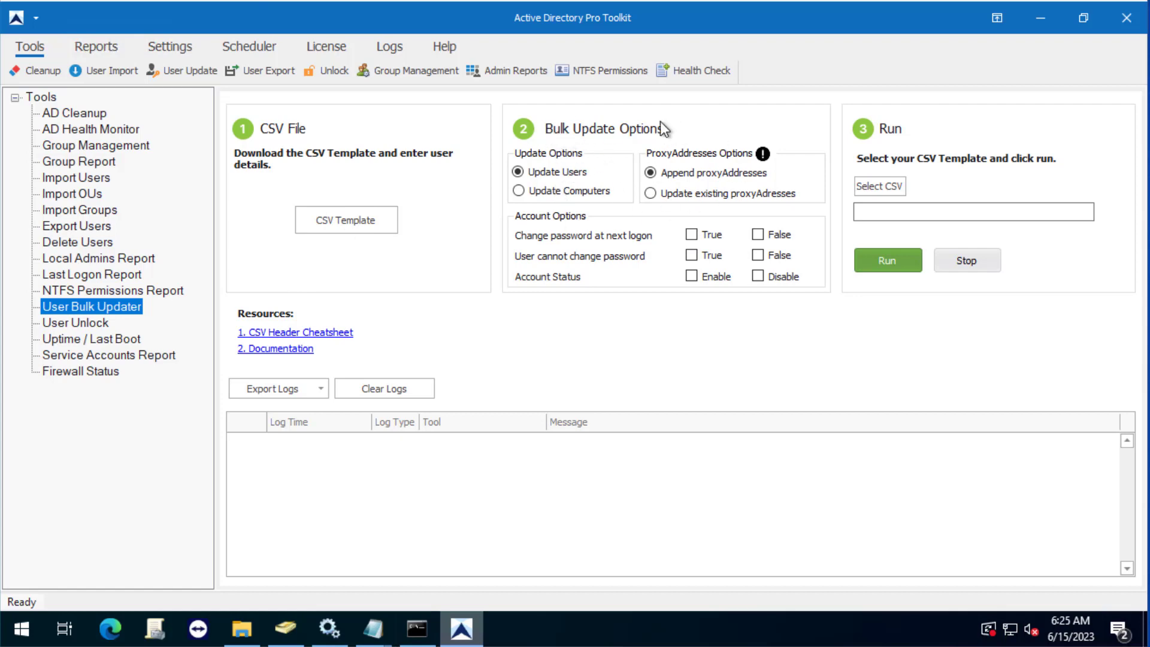
# Select HR_managers.csv from the Desktop as User Bulk Updater's CSV file.
pyautogui.click(890, 191)
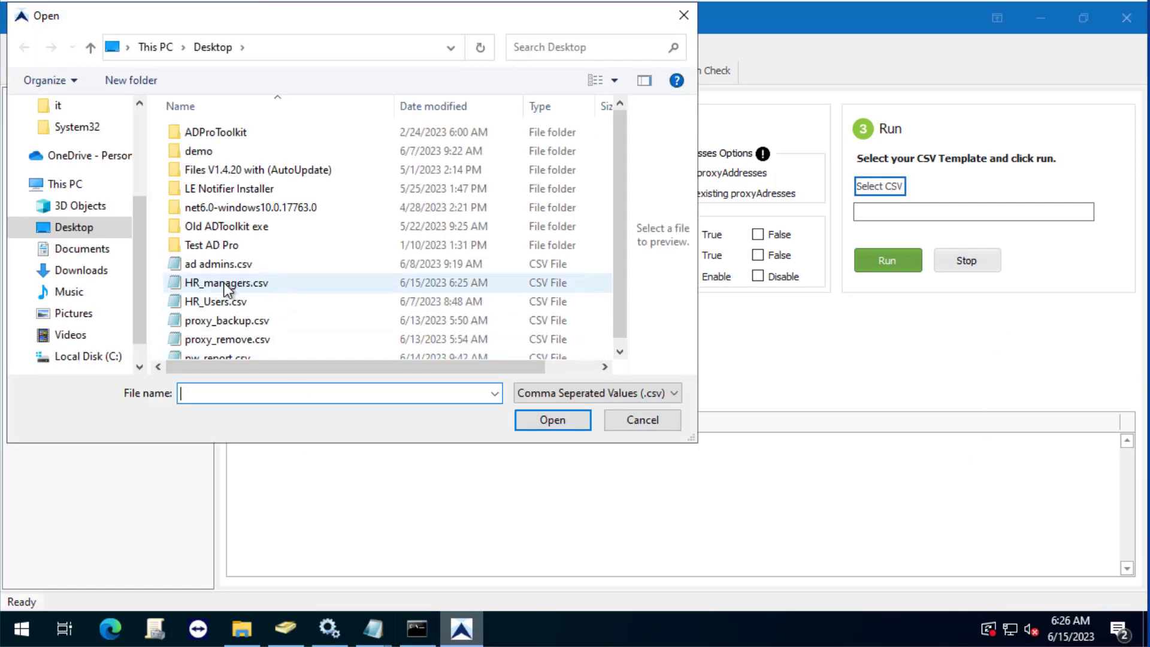
pyautogui.click(228, 283)
pyautogui.click(554, 421)
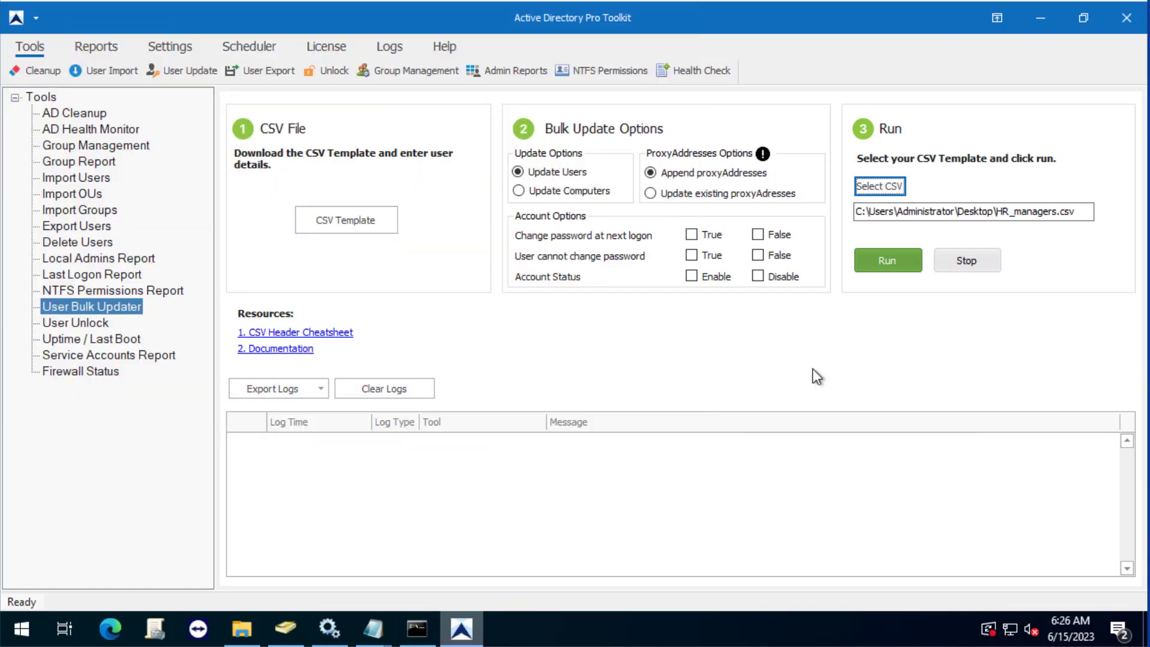
# Run the bulk update until the log reports 362 of 362 users updated.
pyautogui.click(886, 264)
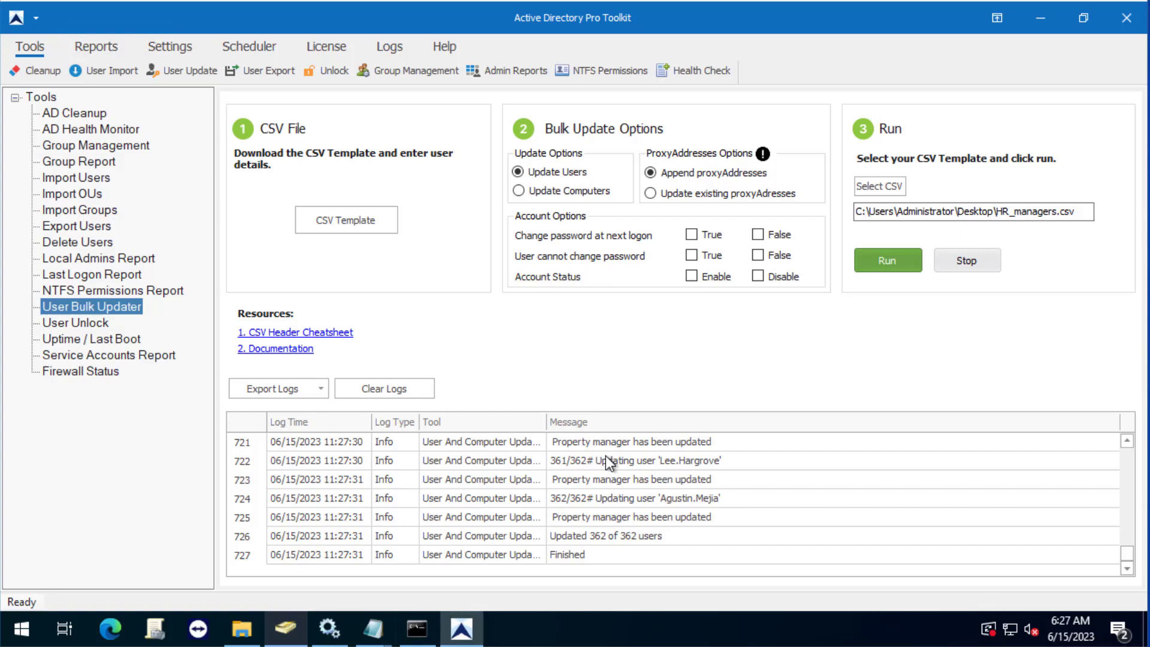
# Refresh the HR OU's user list in Active Directory Users and Computers.
pyautogui.click(286, 628)
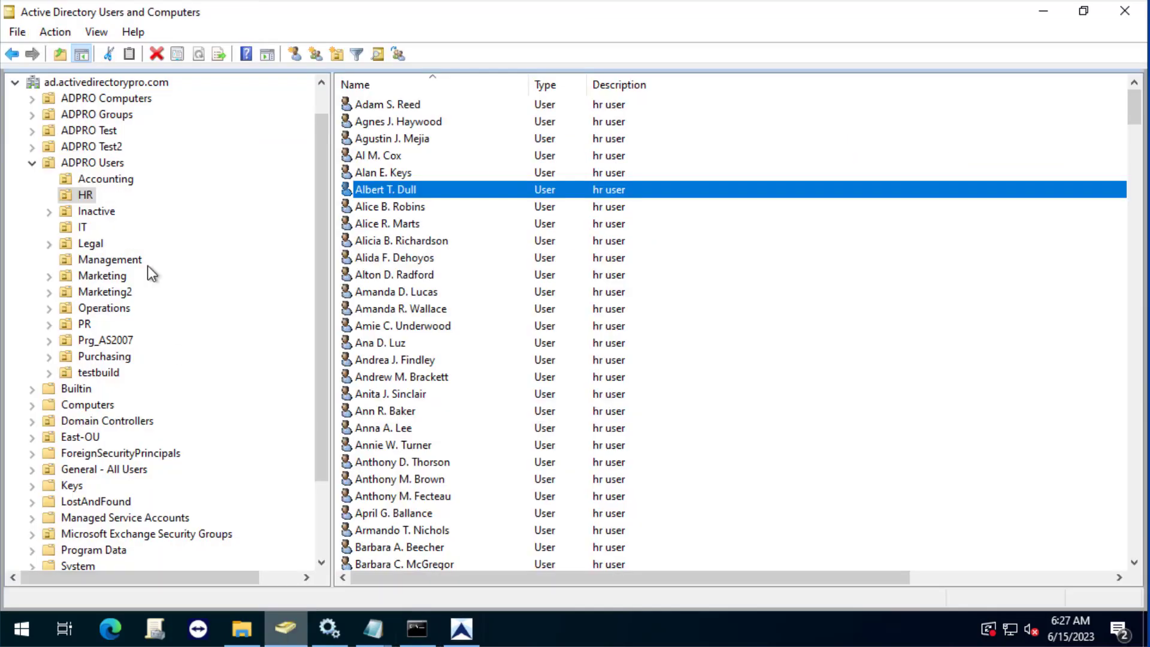
pyautogui.rightClick(83, 195)
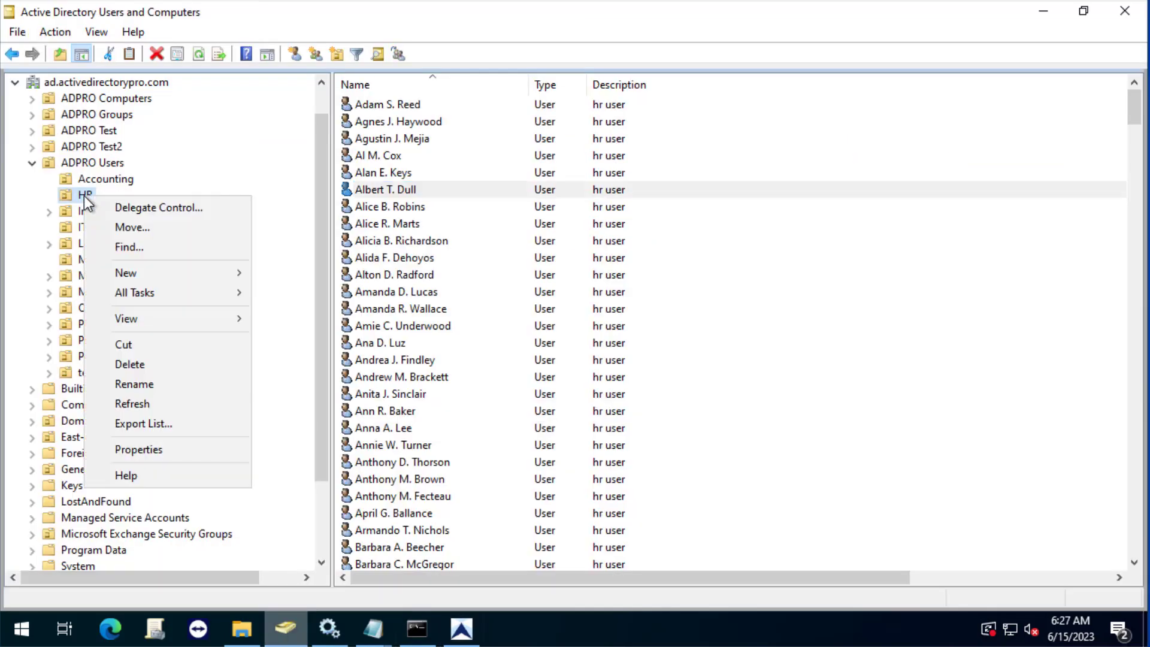
pyautogui.click(178, 407)
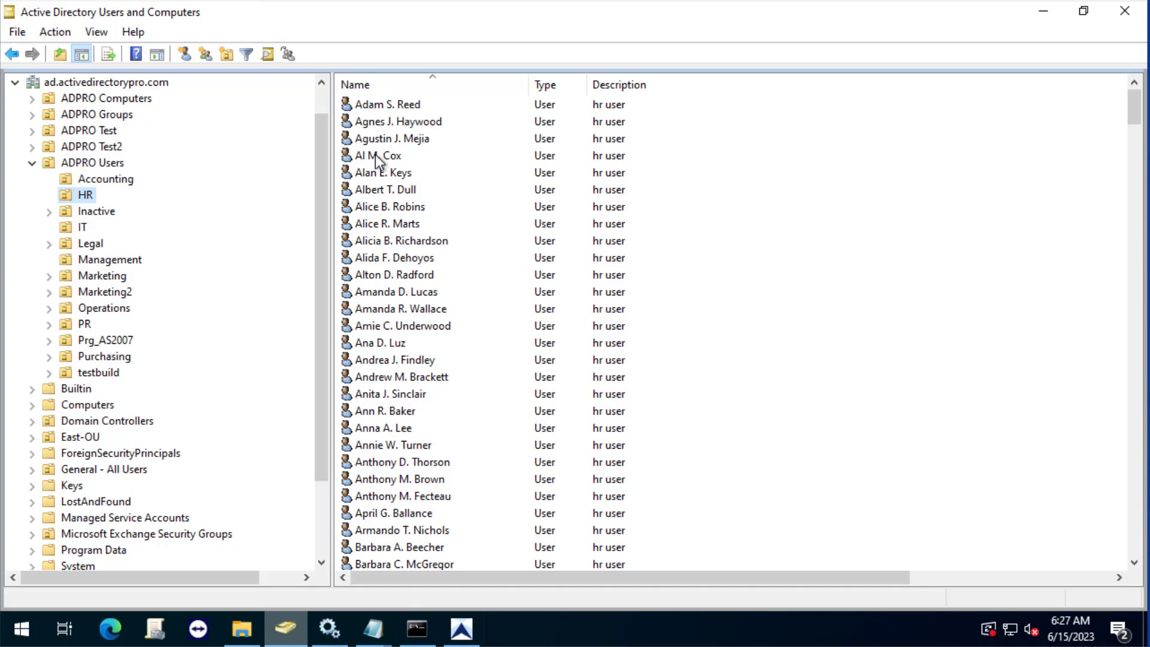
# Confirm one HR user's Organization tab Manager shows the new manager, then return to the toolkit.
pyautogui.click(381, 157)
pyautogui.press('Return')
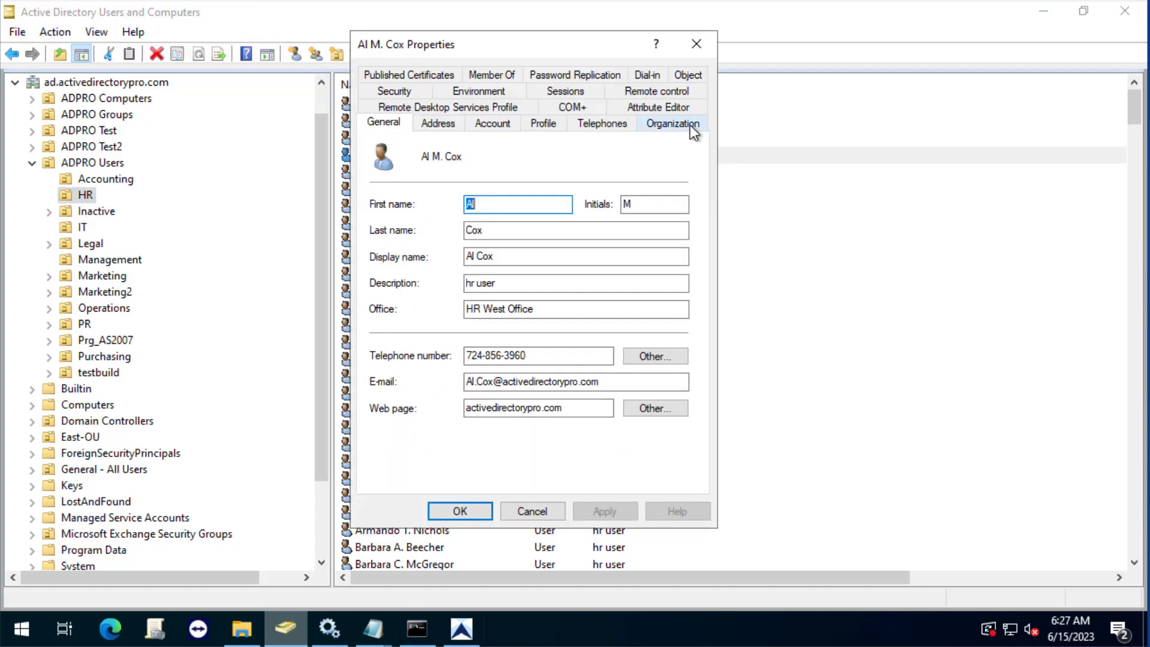
pyautogui.click(672, 123)
pyautogui.click(530, 262)
pyautogui.moveTo(531, 262); pyautogui.dragTo(367, 254)
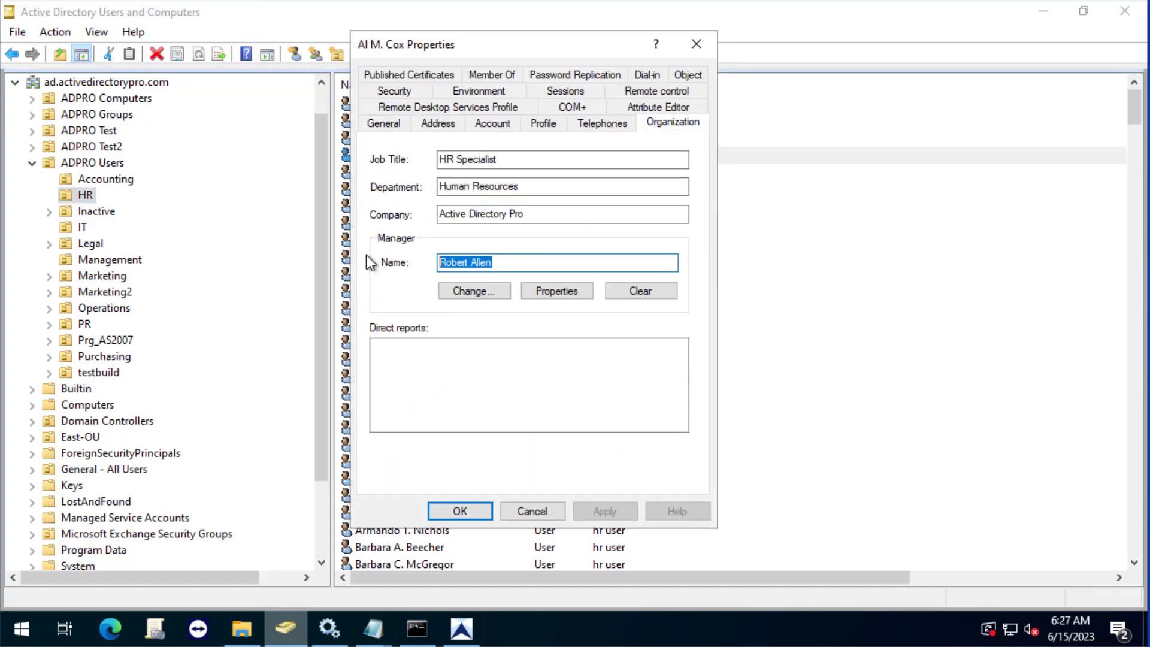
pyautogui.click(545, 516)
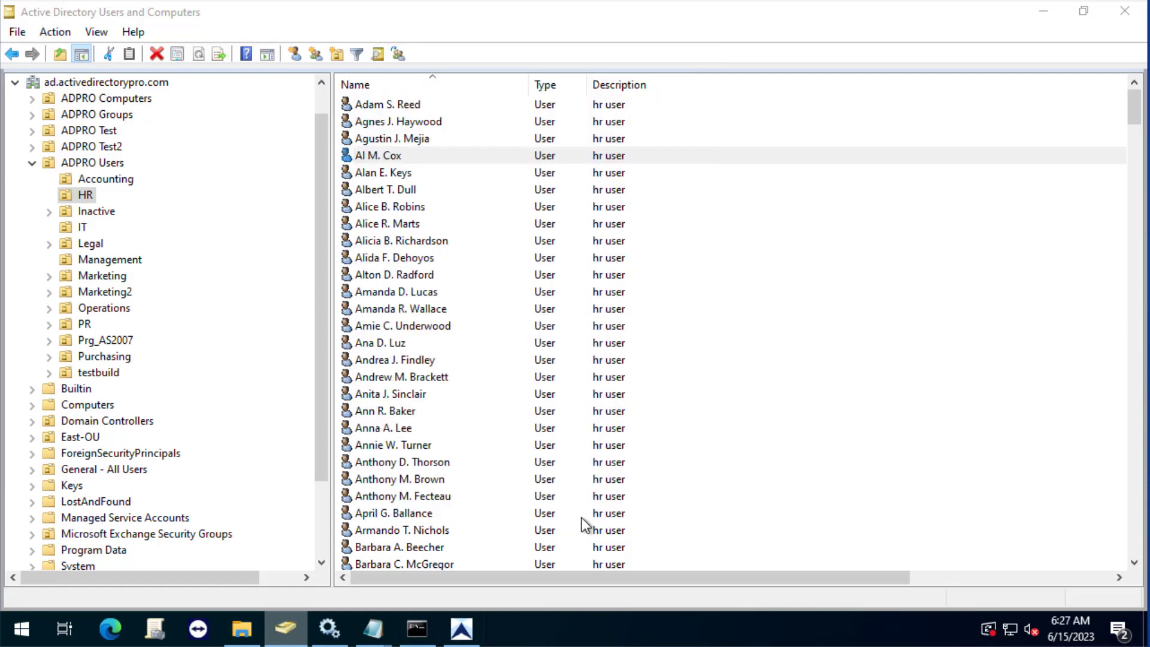
pyautogui.click(462, 629)
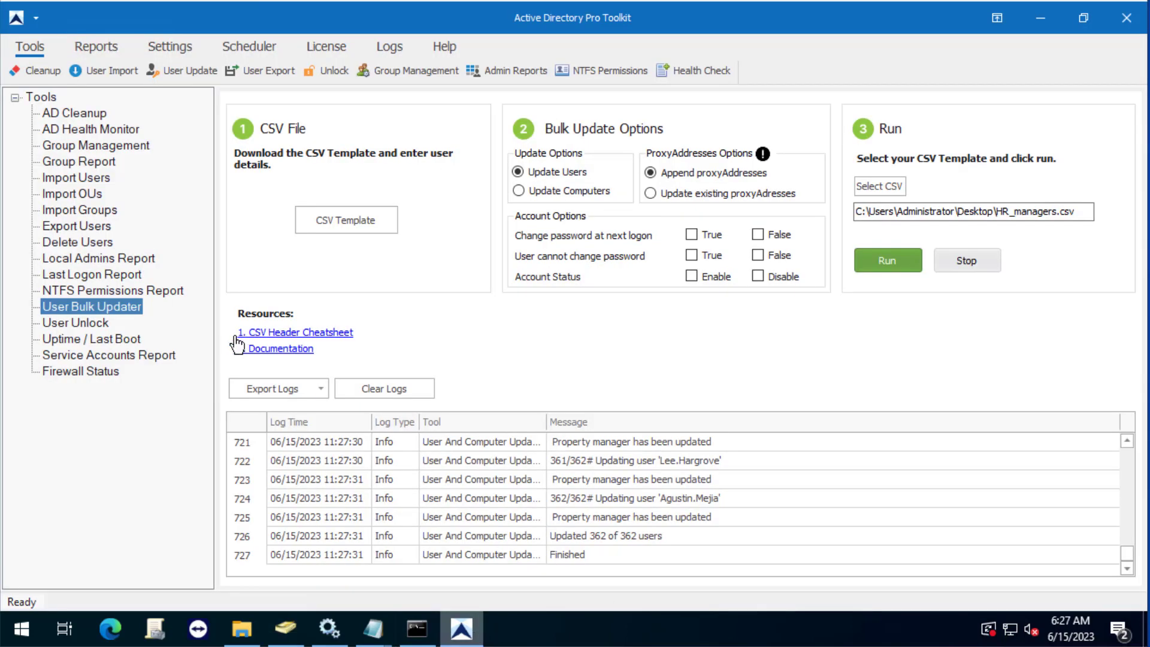
# Re-run Export Users on the HR OU and scroll the results to check the new manager.
pyautogui.click(60, 228)
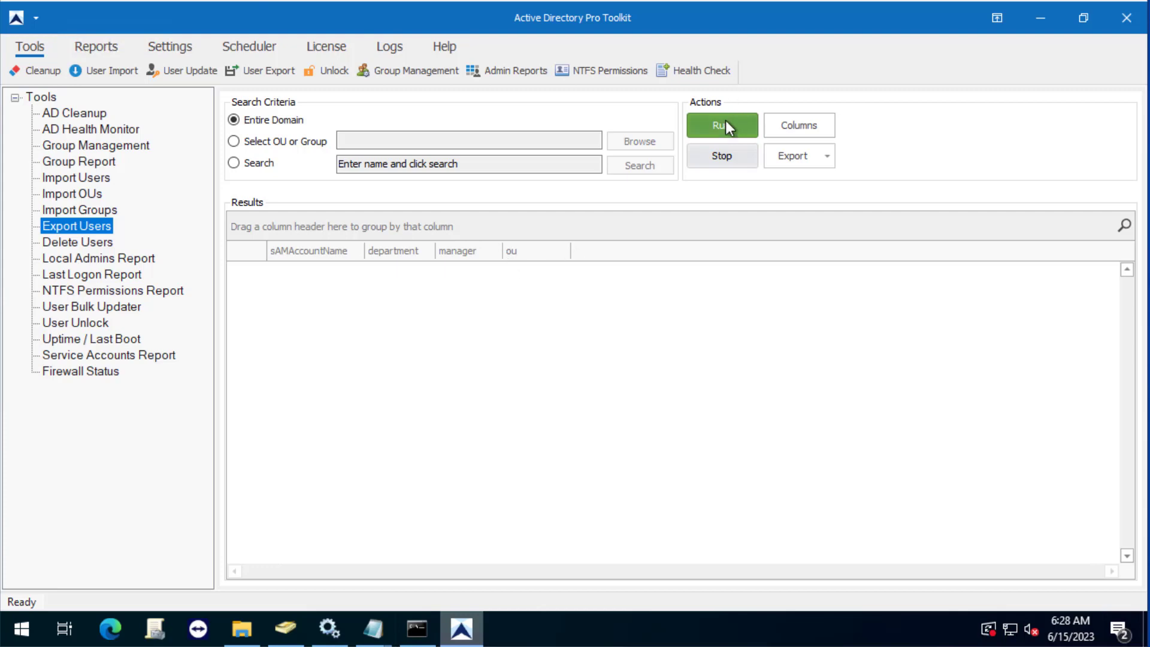
pyautogui.click(262, 140)
pyautogui.click(657, 142)
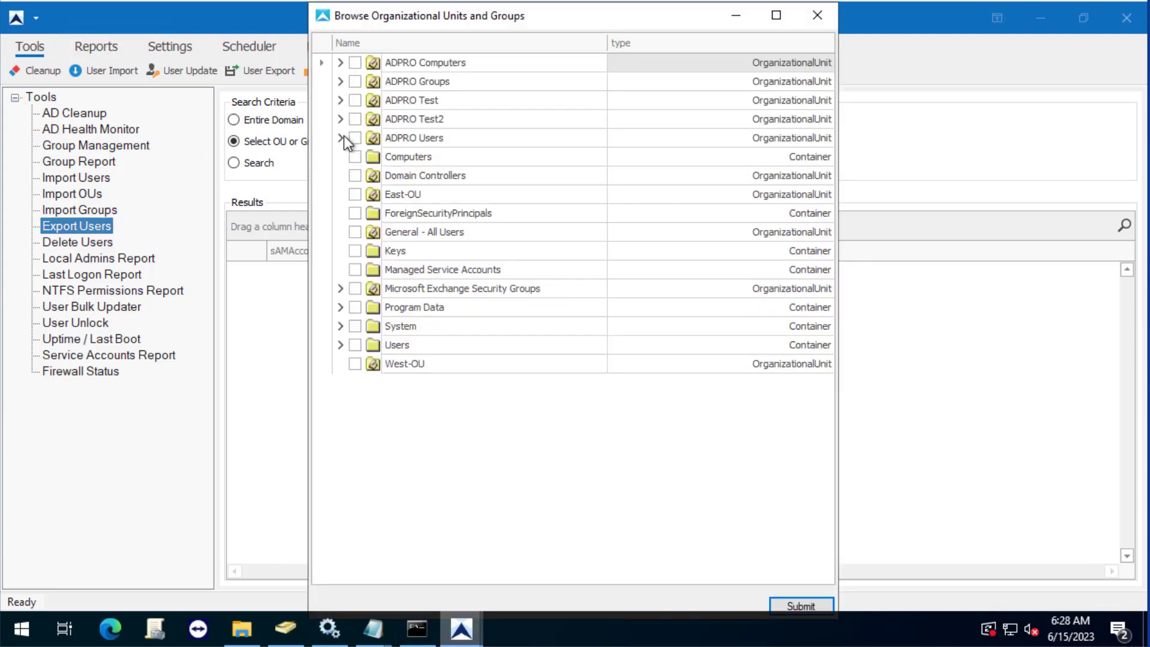
pyautogui.click(341, 138)
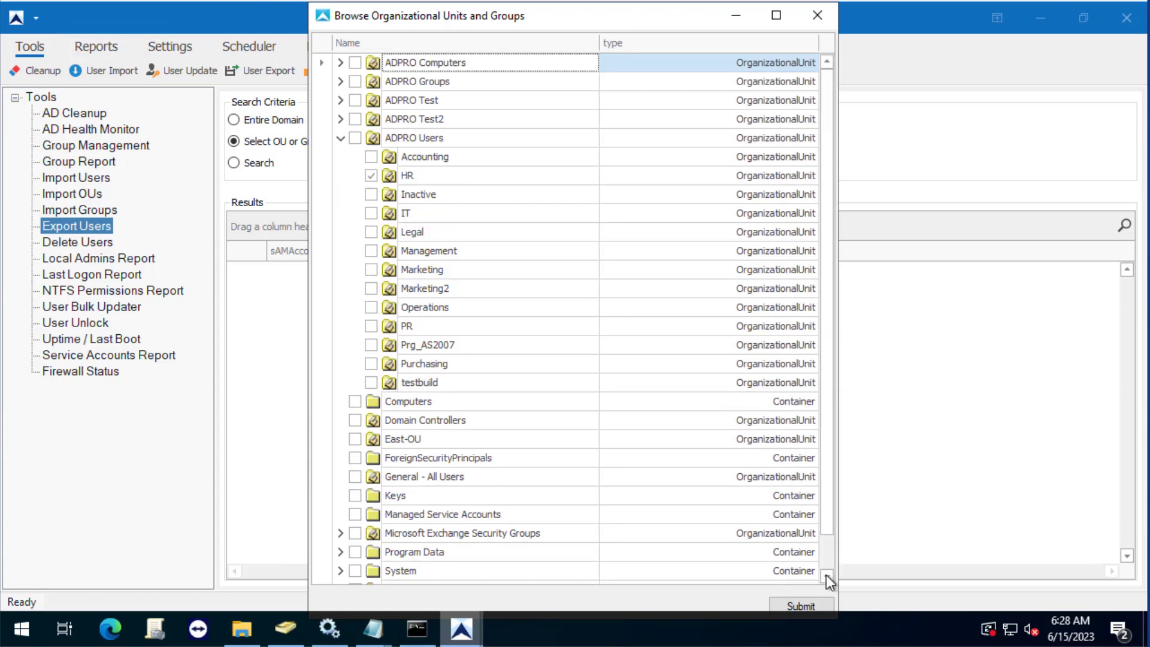
pyautogui.click(792, 607)
pyautogui.click(721, 129)
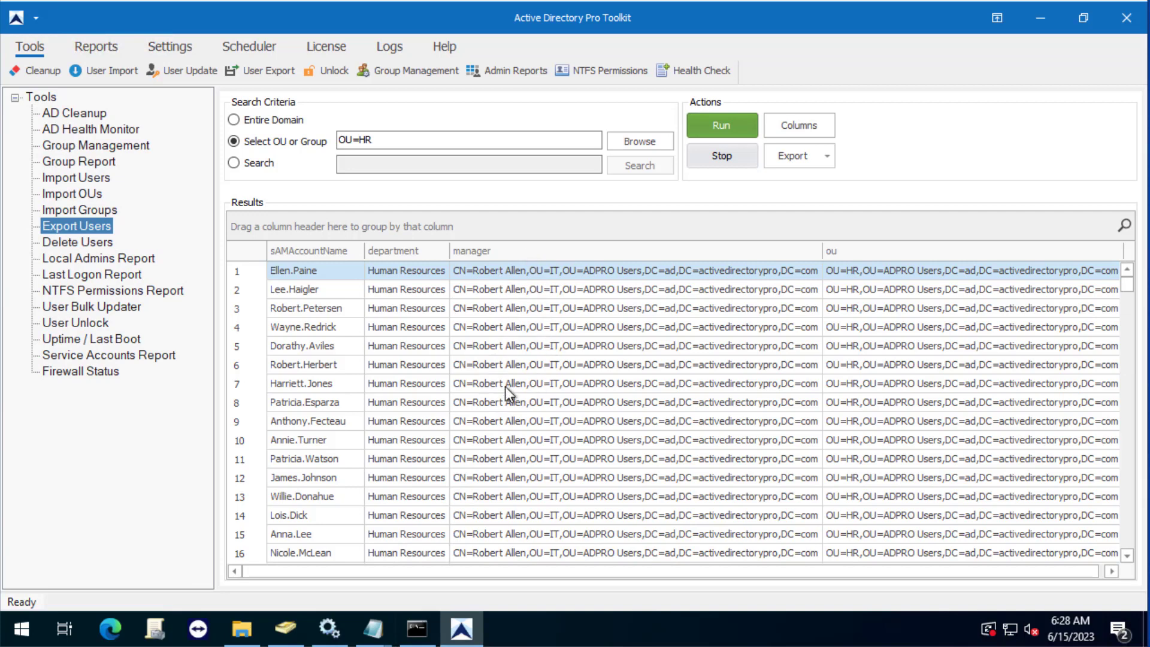
pyautogui.scroll(-20, 506, 386)
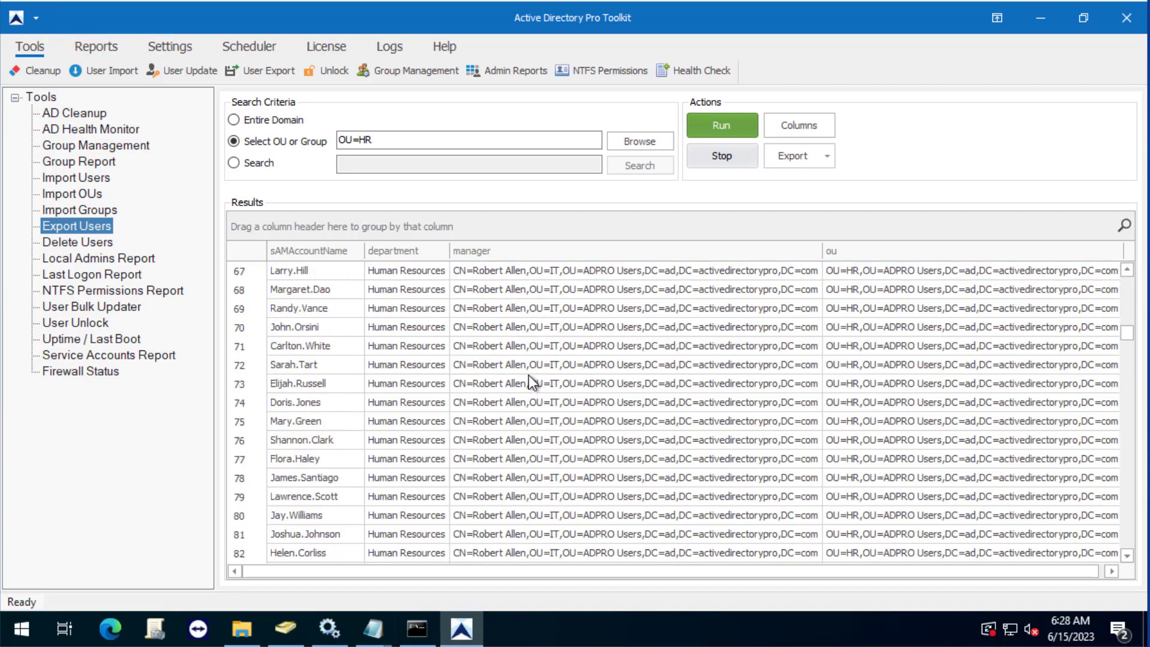
pyautogui.scroll(-7, 530, 380)
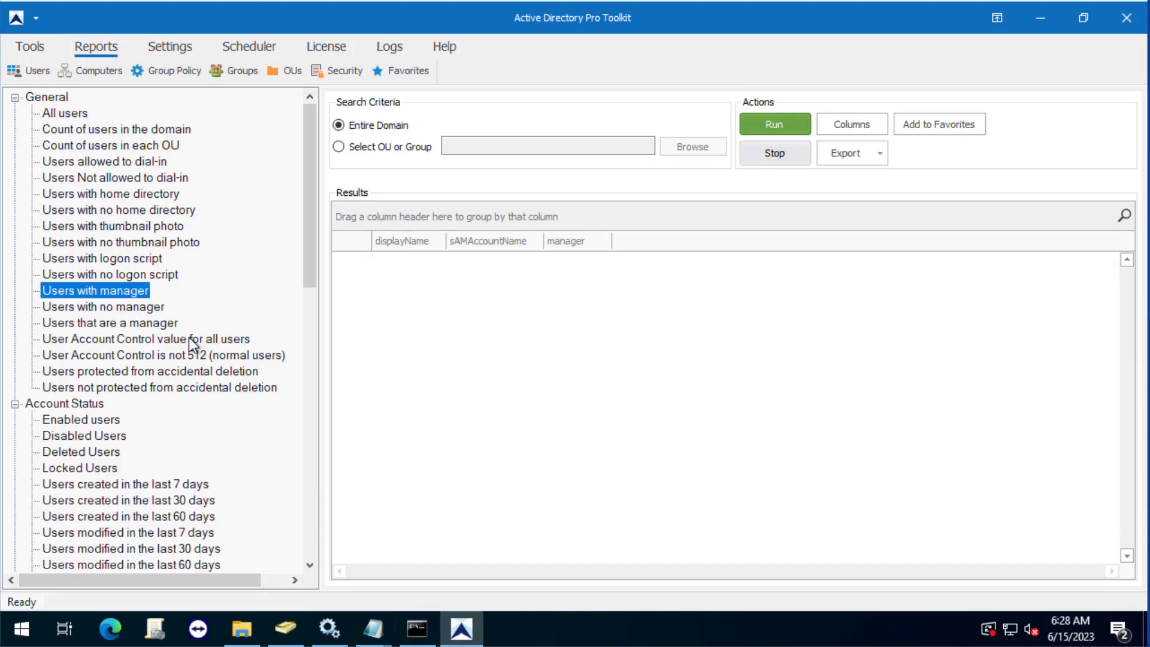
# Run the General > Users with manager report on the Entire Domain.
pyautogui.click(29, 48)
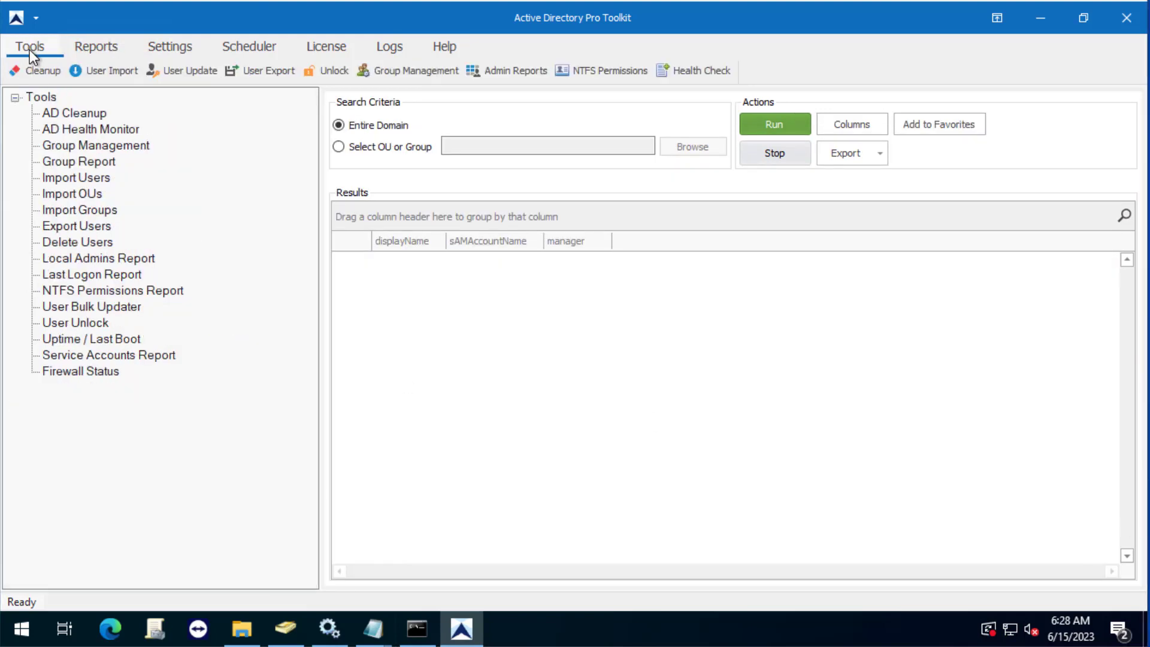
pyautogui.click(88, 50)
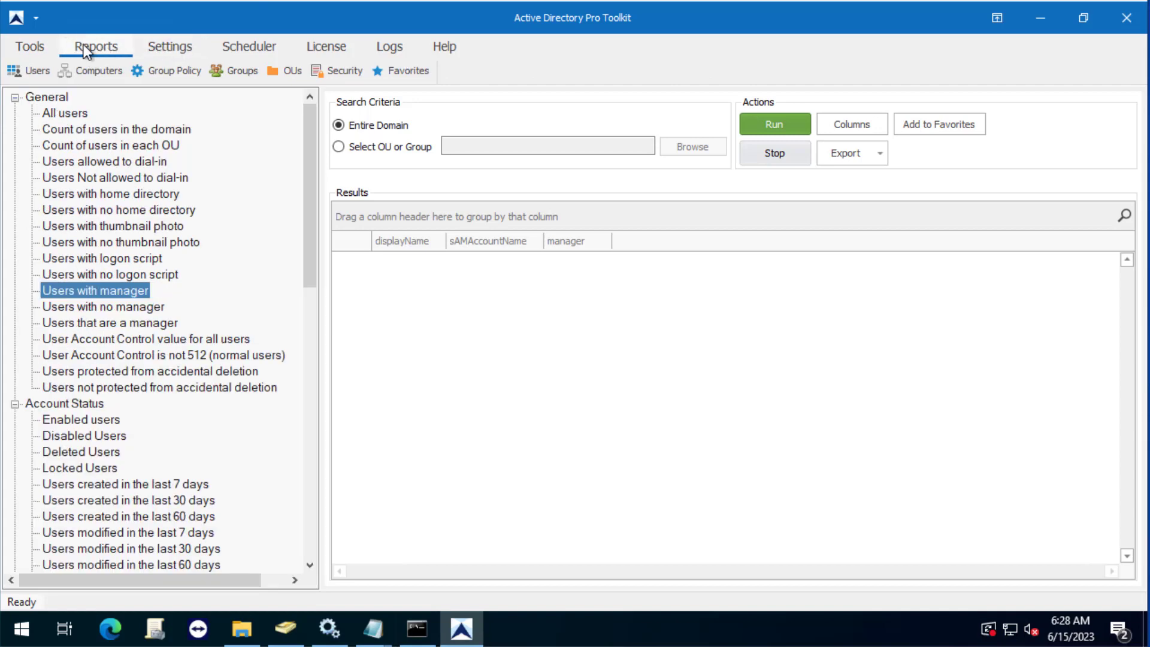
pyautogui.click(28, 67)
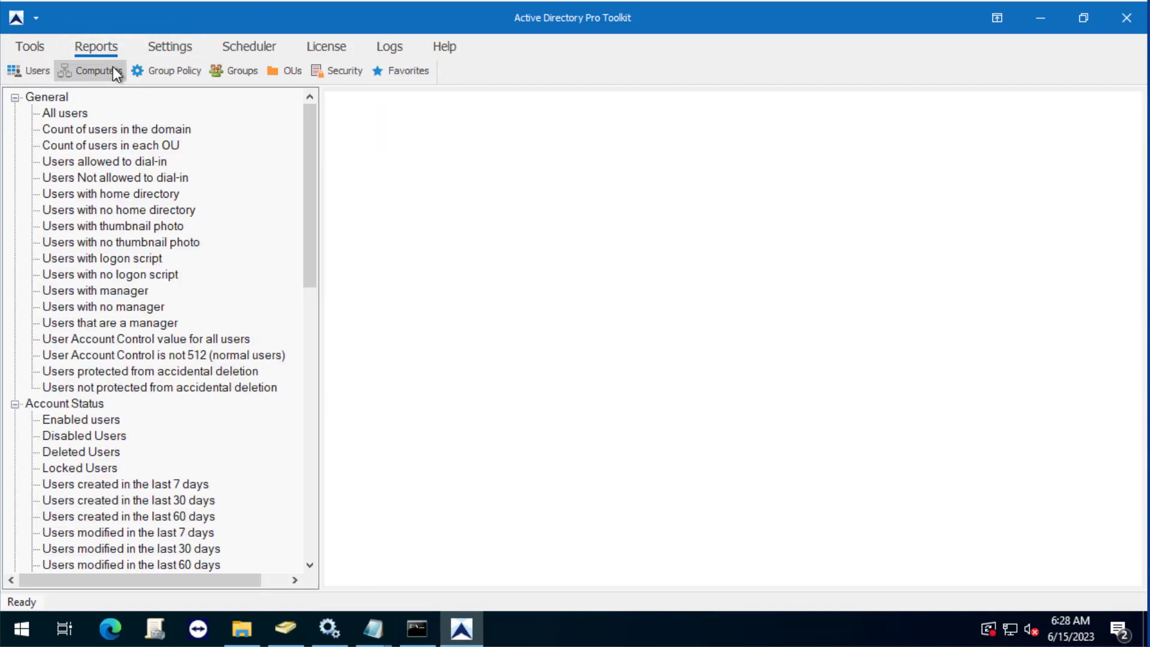
pyautogui.click(63, 294)
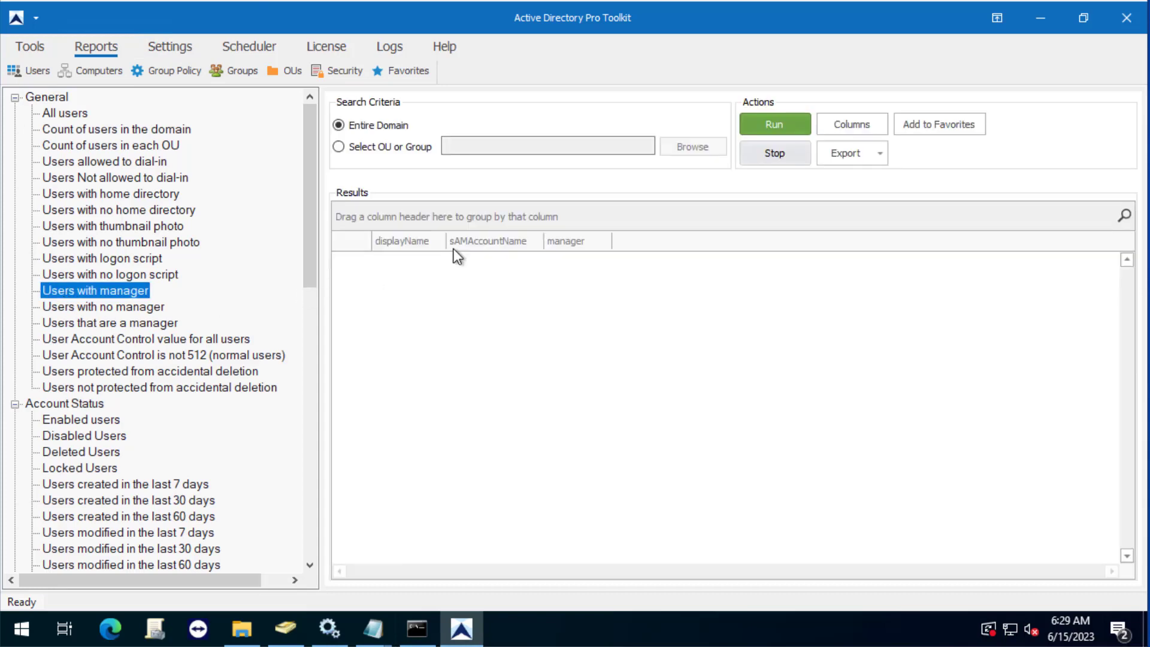
pyautogui.click(786, 127)
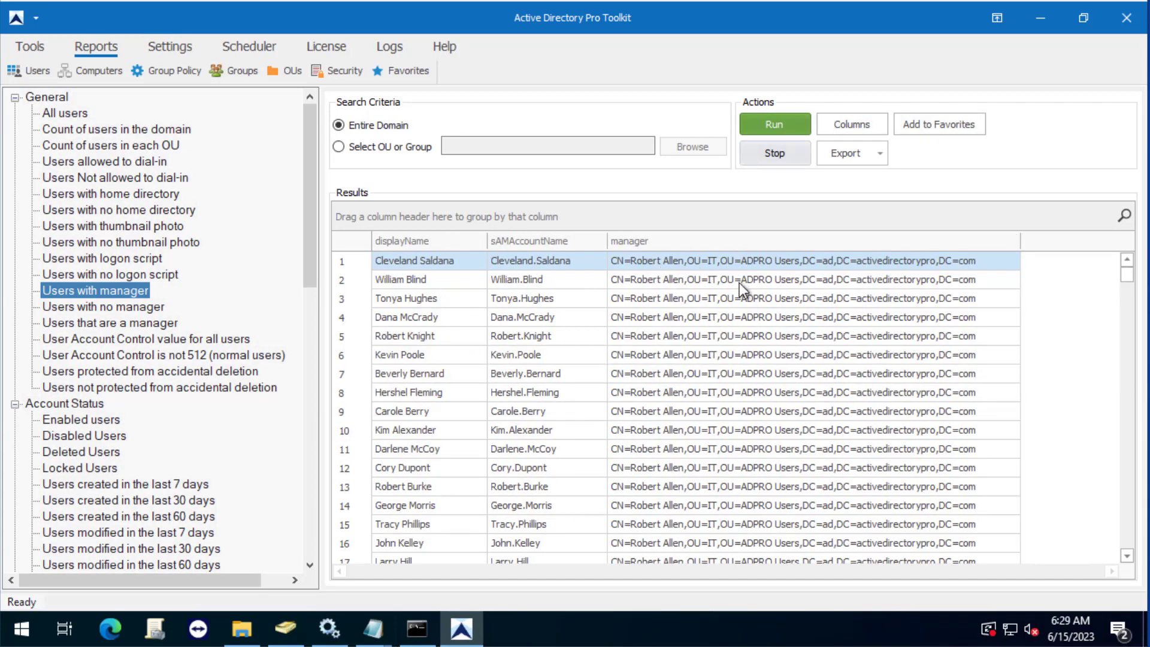
# Run the Users with no manager report, scroll its results, then select Users that are a manager.
pyautogui.click(96, 308)
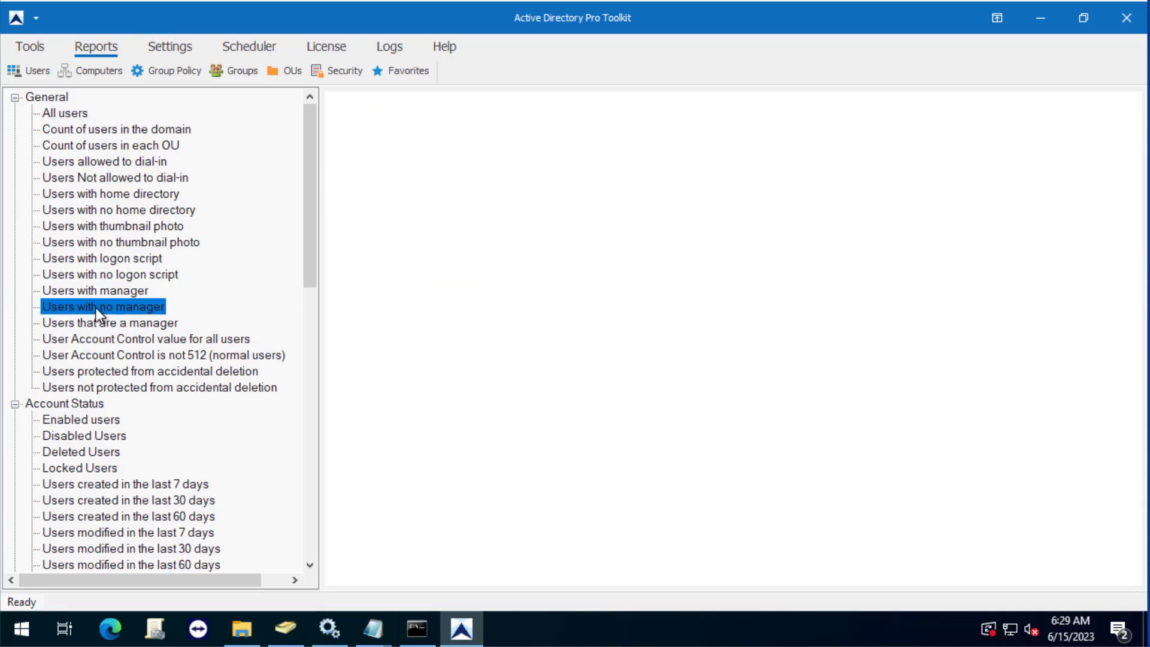
pyautogui.click(774, 125)
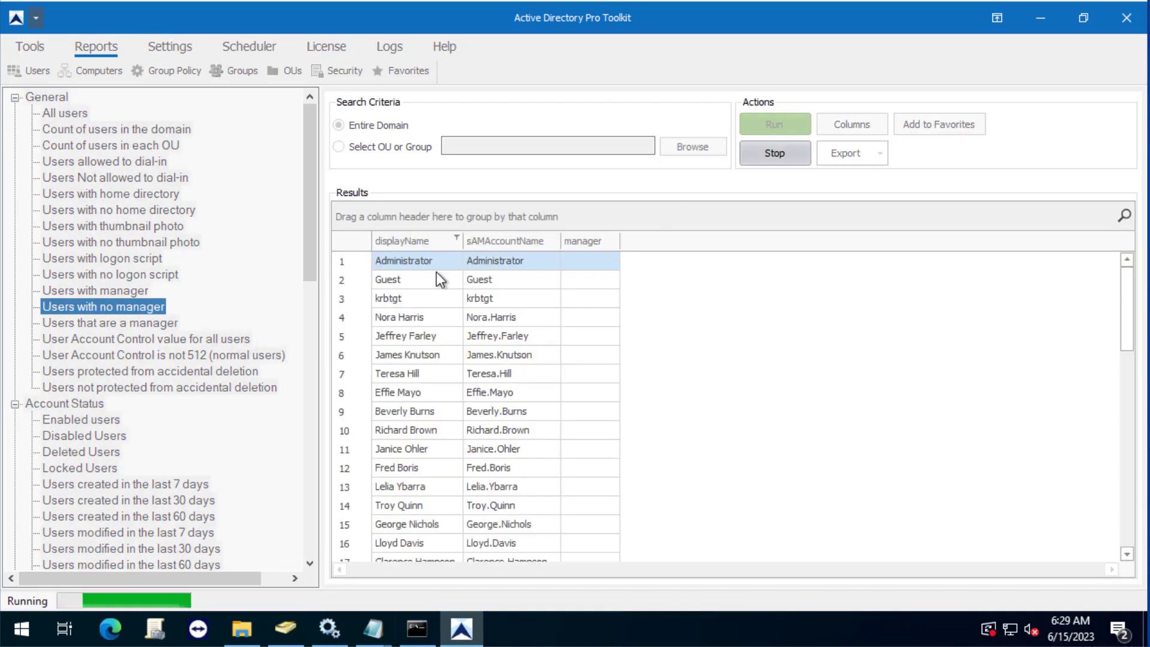
pyautogui.scroll(-5, 659, 282)
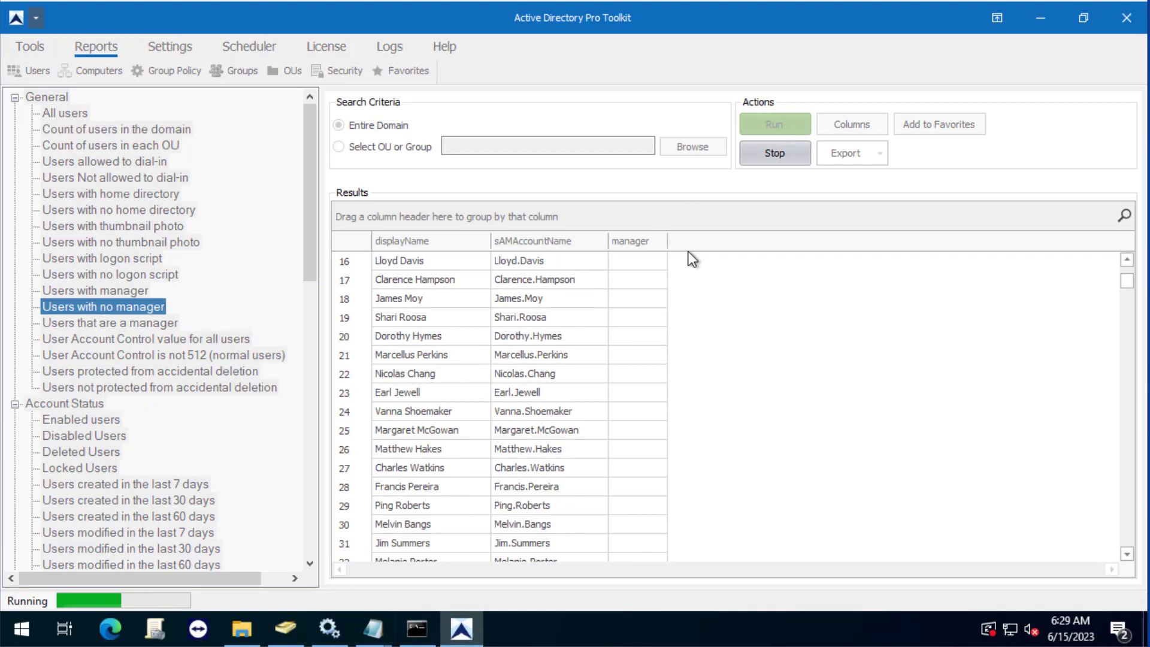
pyautogui.click(758, 156)
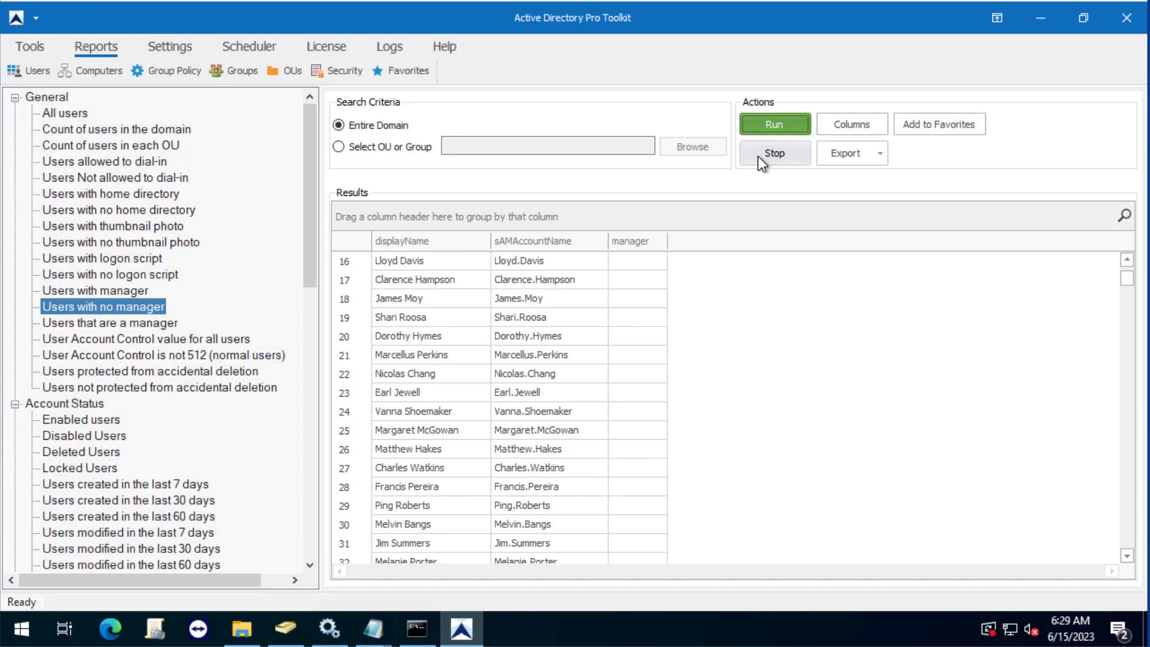
pyautogui.click(69, 325)
# Run the 'Users that are a manager' report and compare the two managers' direct report counts (5 and 413).
pyautogui.click(778, 124)
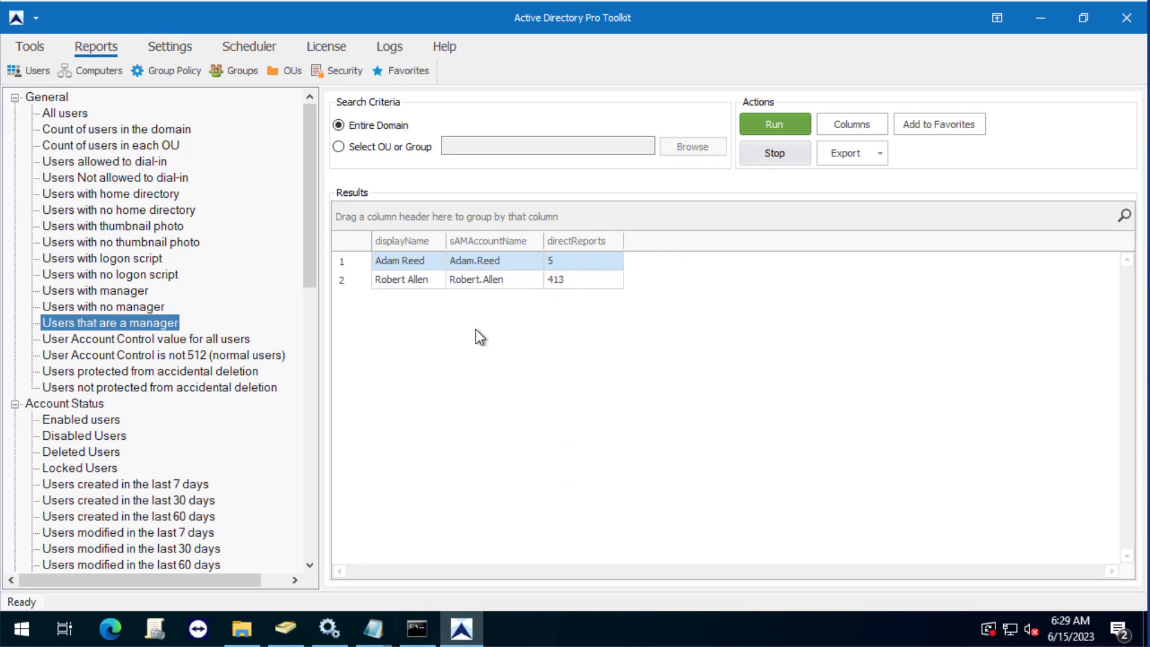
pyautogui.click(584, 279)
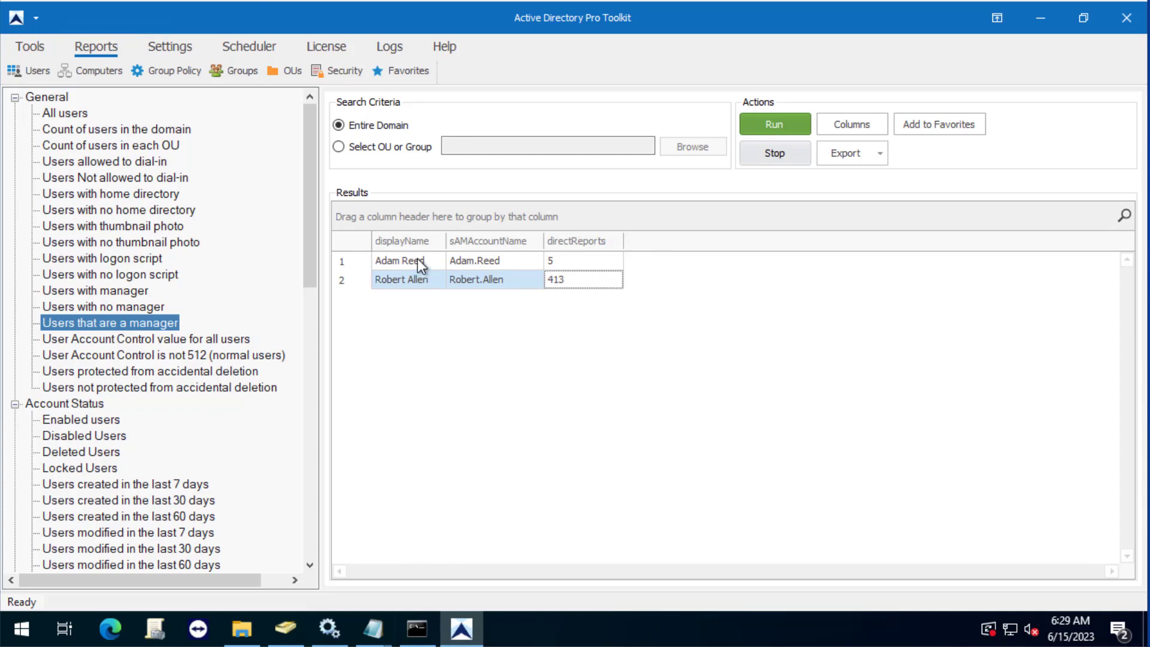
pyautogui.click(422, 261)
pyautogui.click(589, 263)
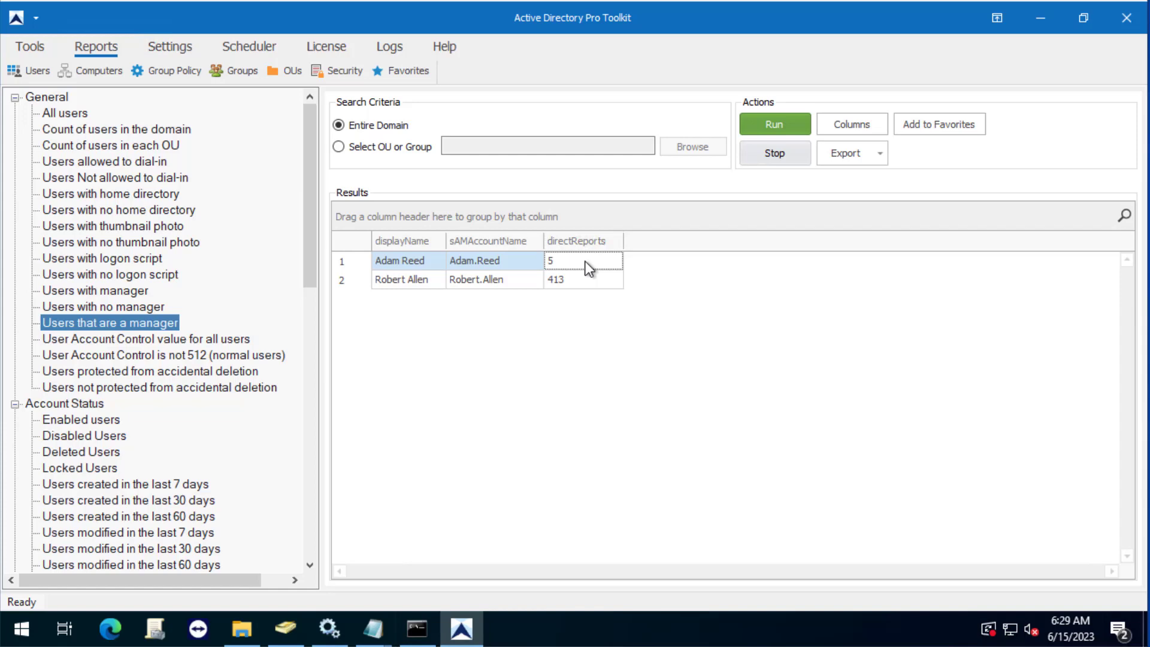
pyautogui.click(30, 47)
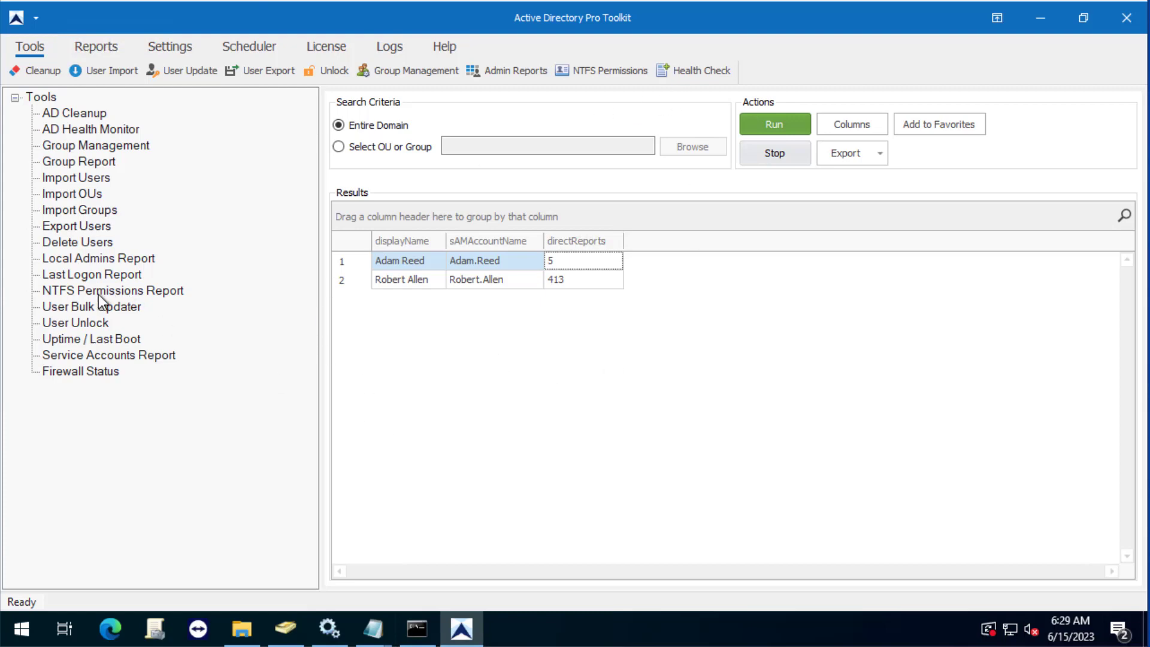
# Open the User Bulk Updater, then bring Active Directory Users and Computers back to the front.
pyautogui.click(84, 307)
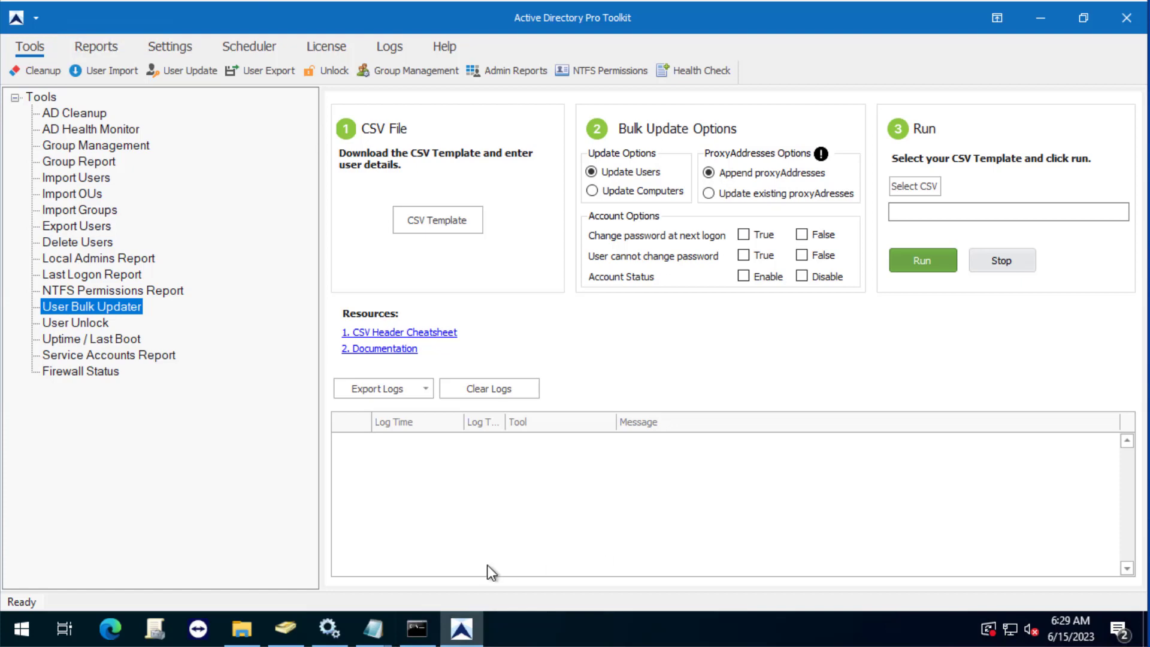
pyautogui.click(285, 630)
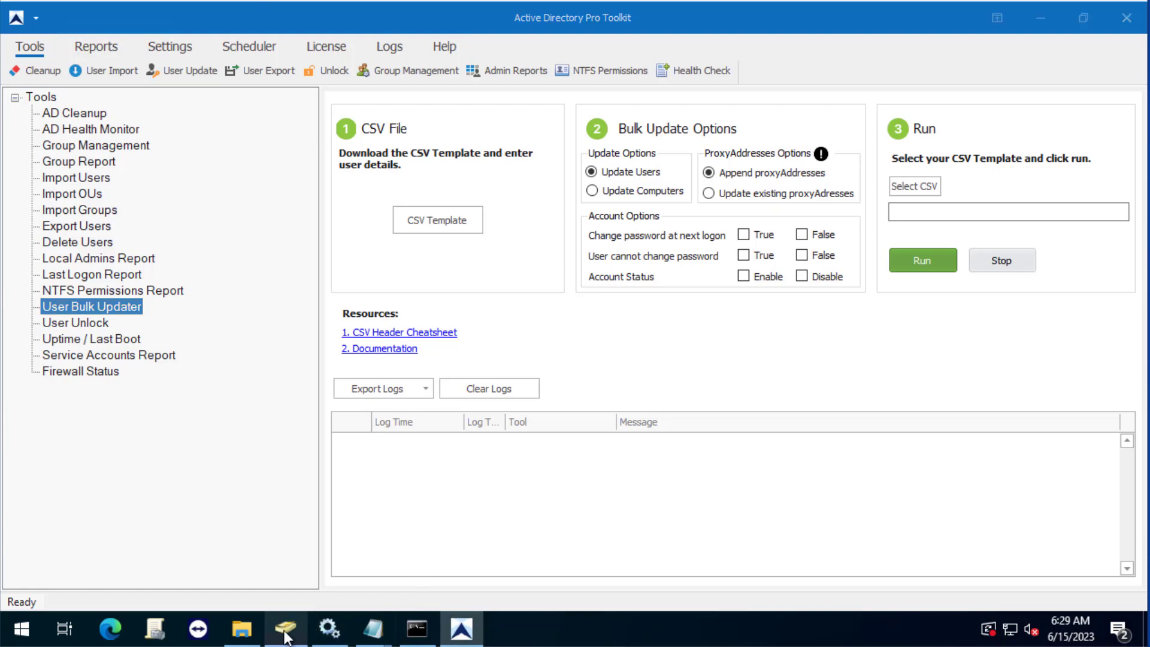
# Open an HR OU user's properties and review their Office, telephone number and Address details.
pyautogui.click(370, 173)
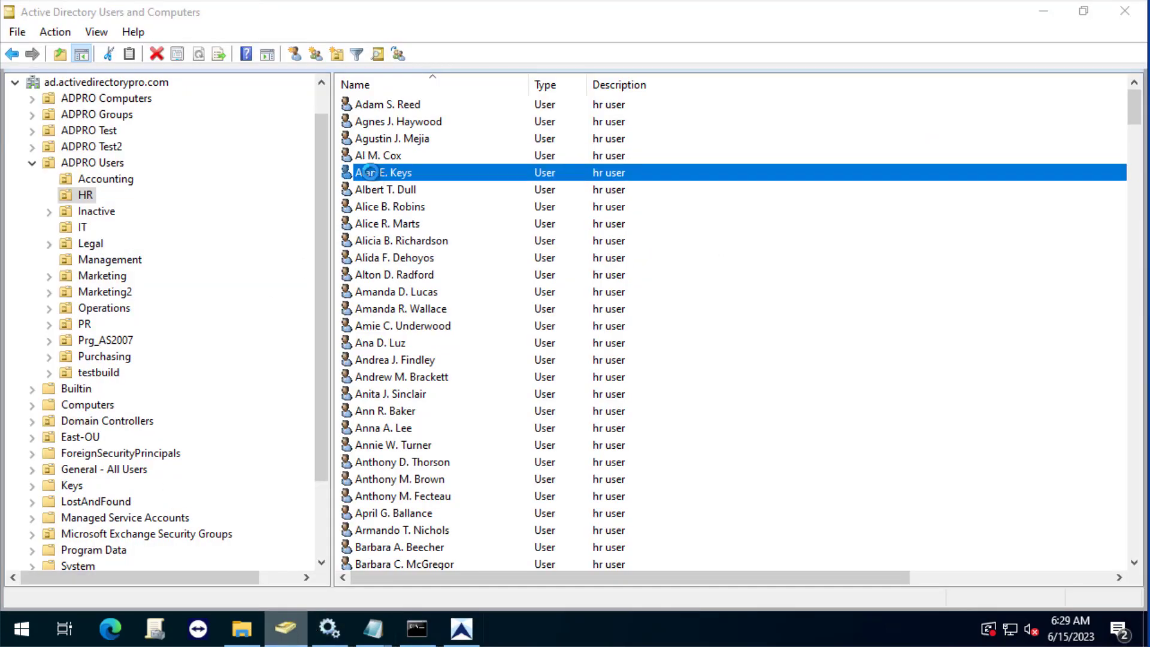
pyautogui.doubleClick(370, 172)
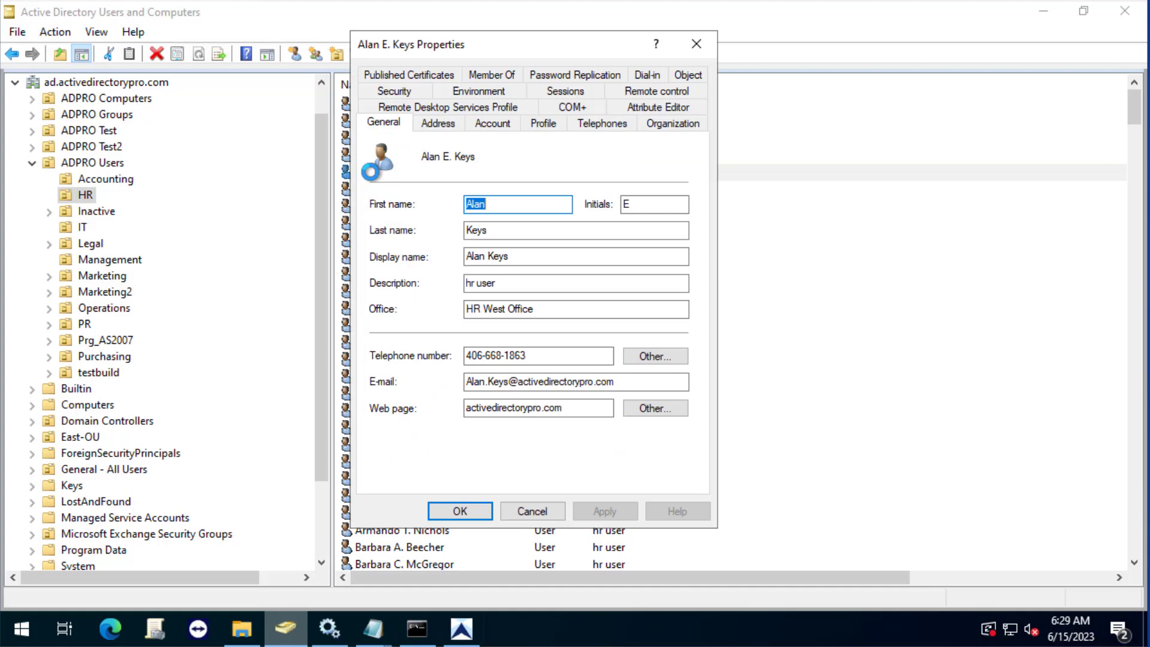
pyautogui.click(585, 305)
pyautogui.keyDown('shift'); pyautogui.click(471, 309); pyautogui.keyUp('shift')
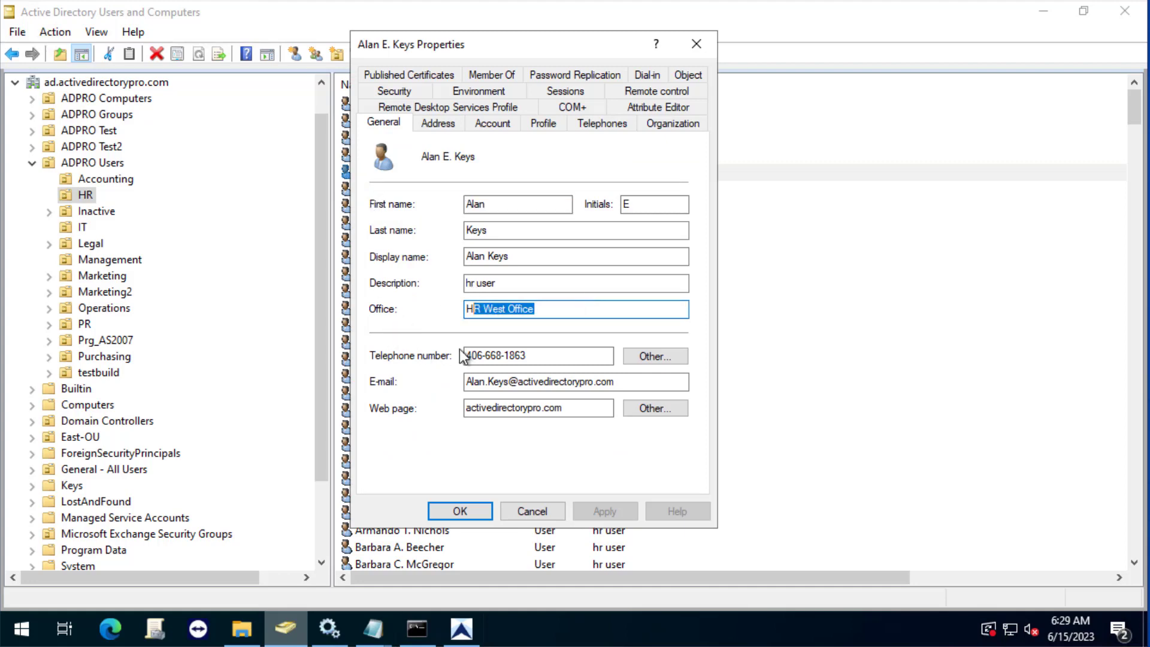
pyautogui.click(539, 351)
pyautogui.doubleClick(538, 351)
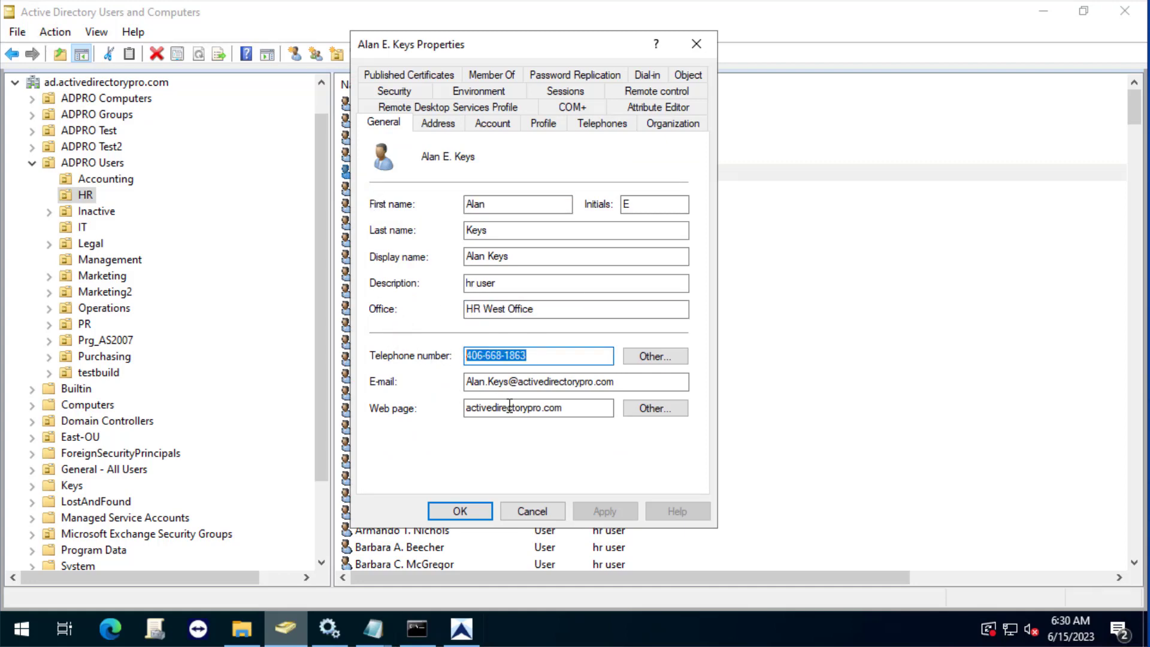
pyautogui.click(460, 126)
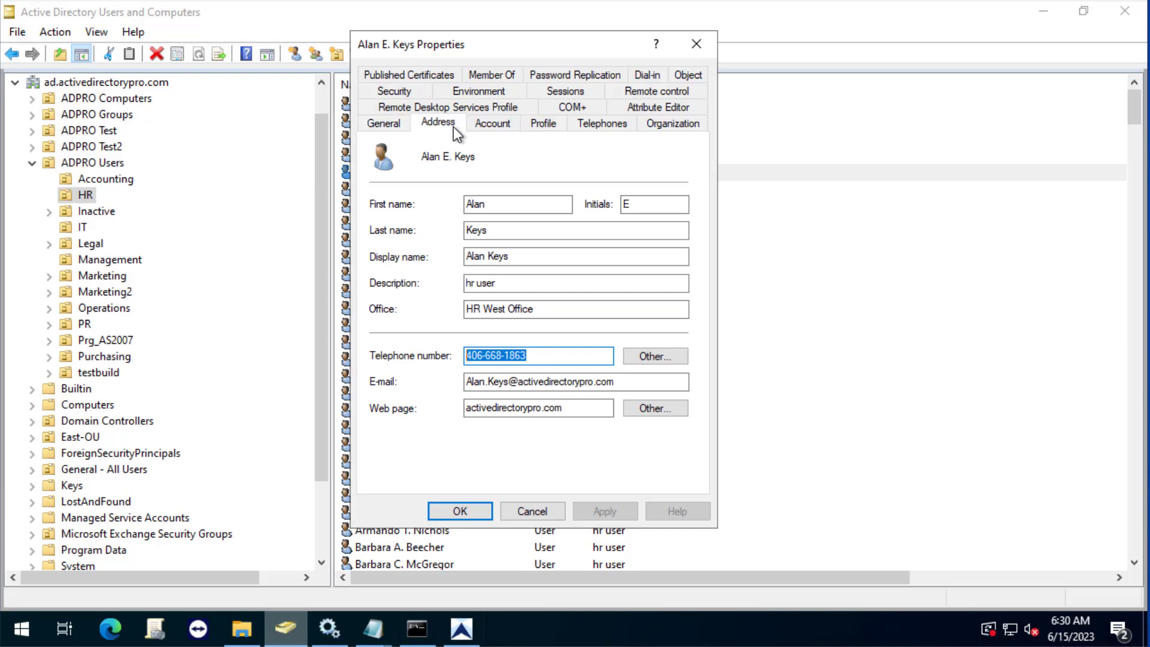
# Cancel the HR user's properties without changes and return to the Toolkit's User Bulk Updater.
pyautogui.click(526, 517)
pyautogui.click(462, 628)
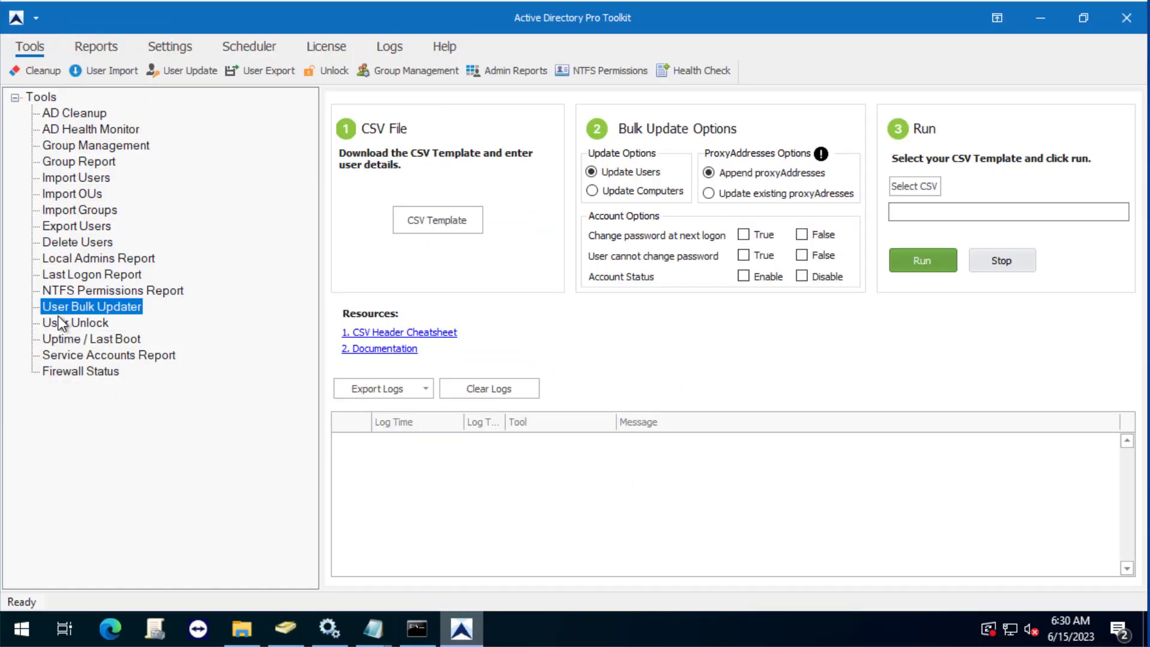